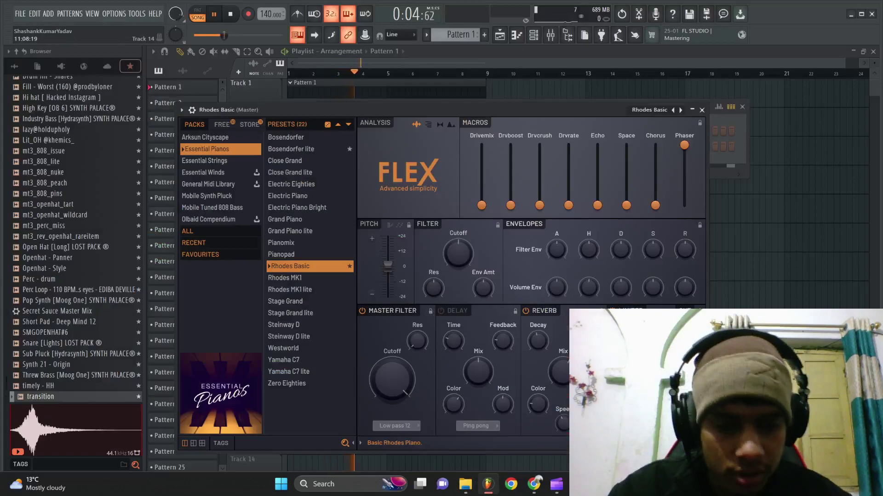
- Set the tempo to 146 BPM and open the note editor for the Rhodes Basic channel
{"action": "key", "text": "alt+Tab"}
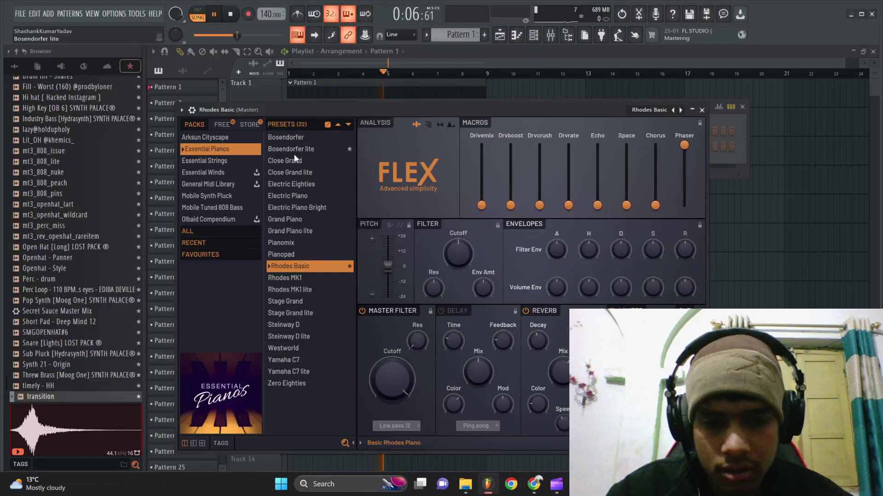
{"action": "left_click_drag", "start_coordinate": [313, 114], "coordinate": [329, 124]}
{"action": "key", "text": "F6"}
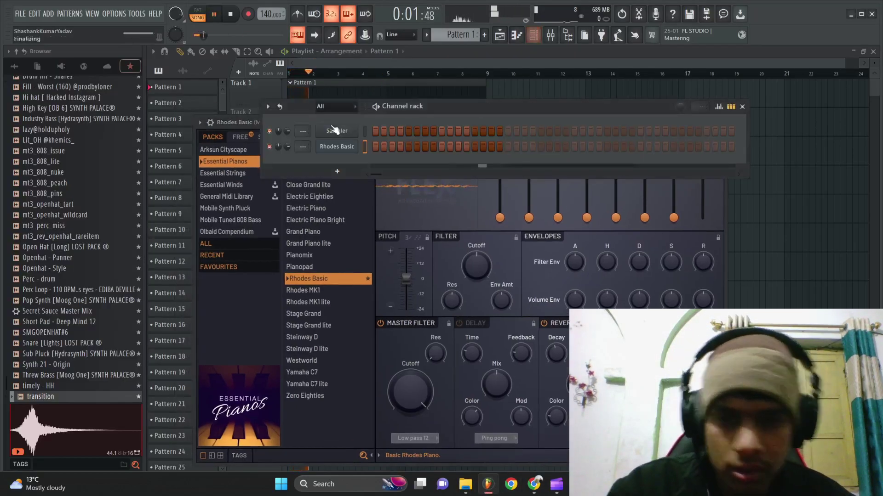
{"action": "key", "text": "F7"}
- Place a one-bar F#4 note at the start of bar 1
{"action": "left_click", "coordinate": [188, 261]}
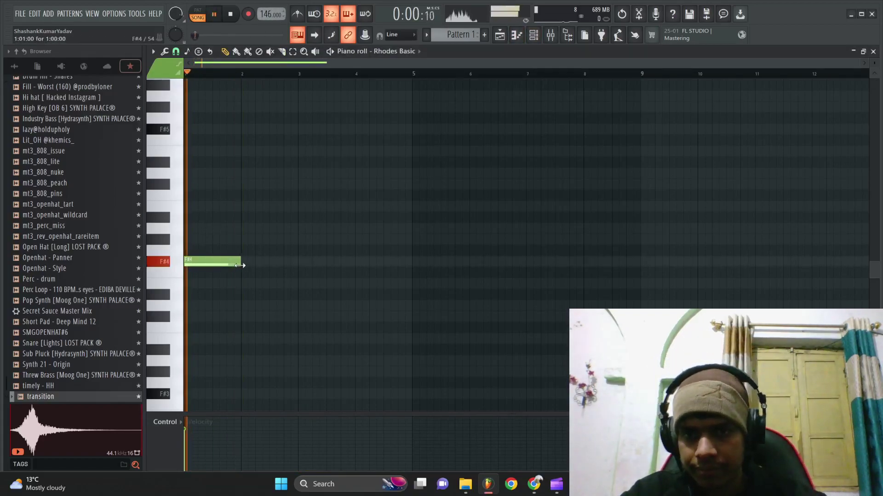
{"action": "key", "text": "space"}
{"action": "right_click", "coordinate": [240, 265], "text": "ctrl"}
{"action": "key", "text": "space"}
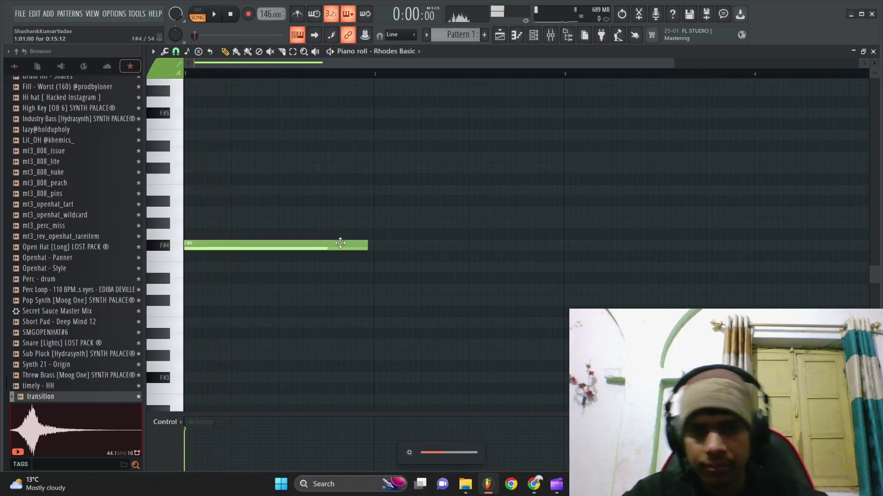
- Add a D5 note at 1:05 and a C#5 note at 1:13, ending the C#5 note at the end of bar 1
{"action": "scroll", "coordinate": [265, 222], "scroll_direction": "up", "scroll_amount": 3}
{"action": "key", "text": "space"}
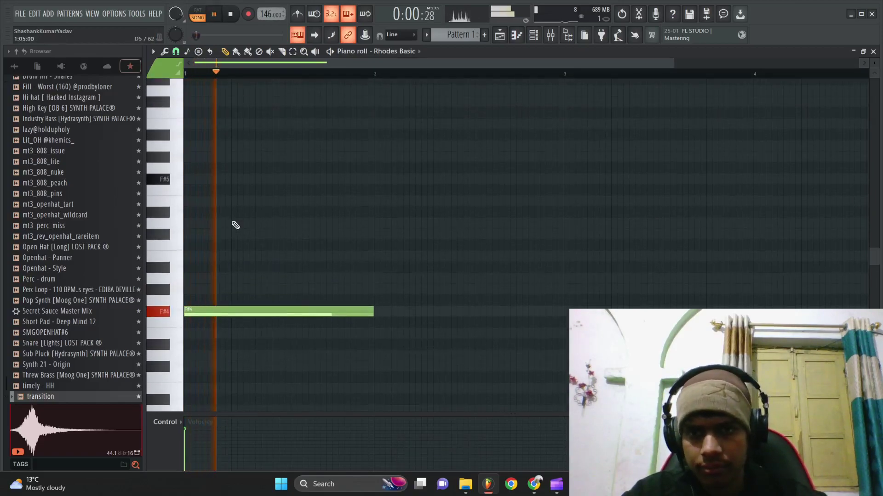
{"action": "left_click", "coordinate": [233, 224]}
{"action": "left_click", "coordinate": [327, 235]}
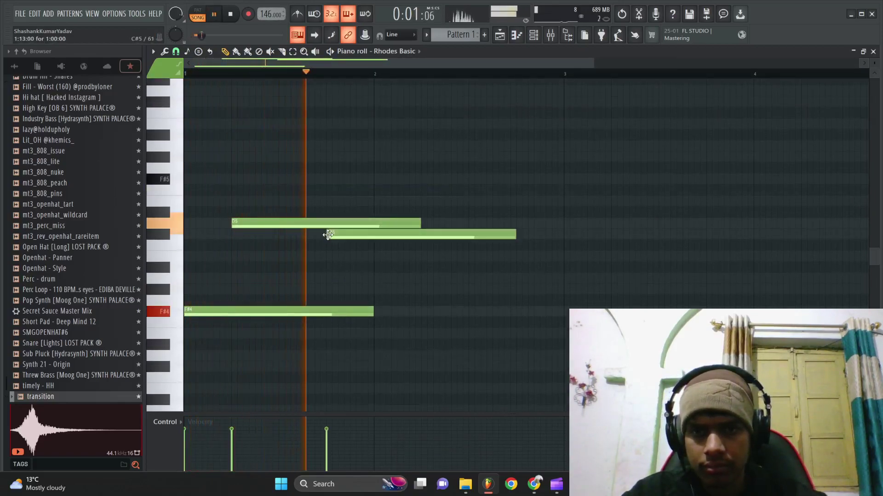
{"action": "left_click_drag", "start_coordinate": [515, 235], "coordinate": [388, 238]}
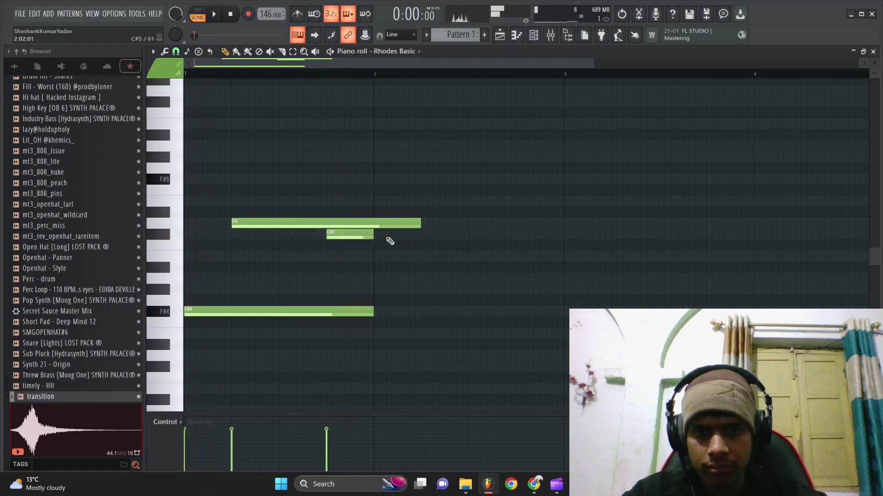
- Duplicate the bar 1 pattern into bar 2 with B4 as its last note, and add an A4 note from 2:03 to the bar's end
{"action": "key", "text": "ctrl+b"}
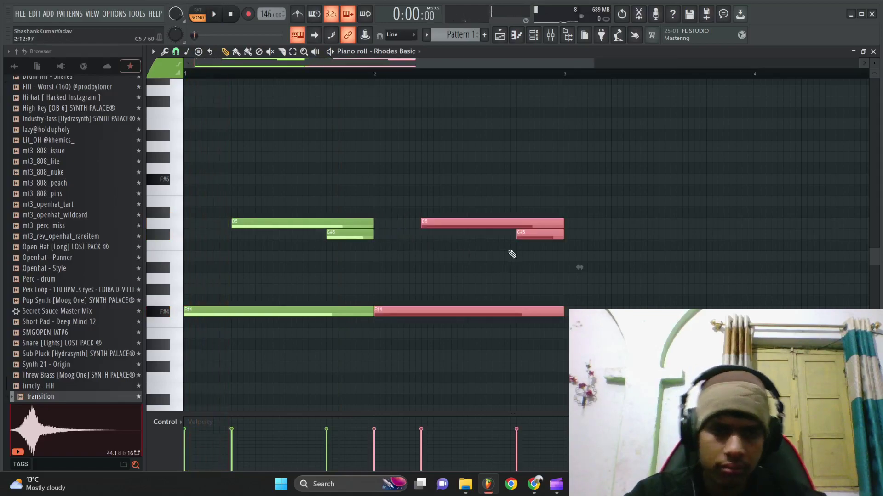
{"action": "key", "text": "space"}
{"action": "scroll", "coordinate": [523, 260], "scroll_direction": "down", "scroll_amount": 1}
{"action": "scroll", "coordinate": [524, 259], "scroll_direction": "up", "scroll_amount": 1}
{"action": "scroll", "coordinate": [523, 260], "scroll_direction": "down", "scroll_amount": 1}
{"action": "left_click", "coordinate": [384, 260]}
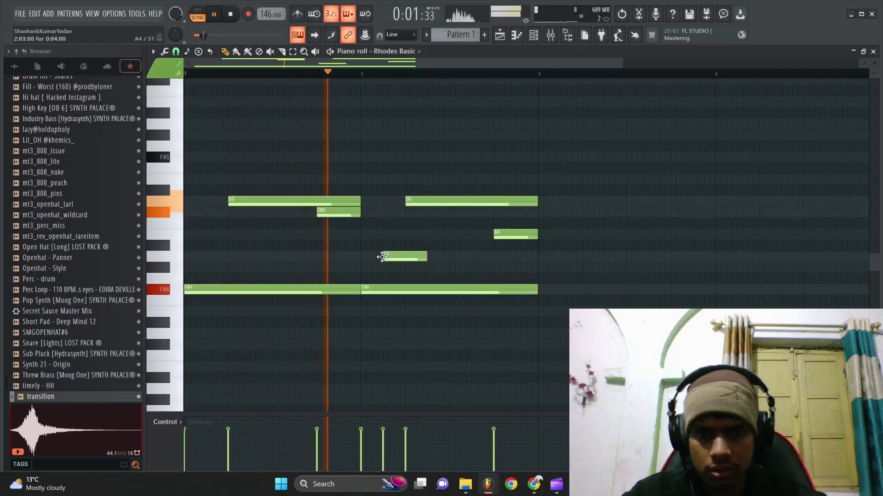
{"action": "left_click_drag", "start_coordinate": [424, 260], "coordinate": [445, 261]}
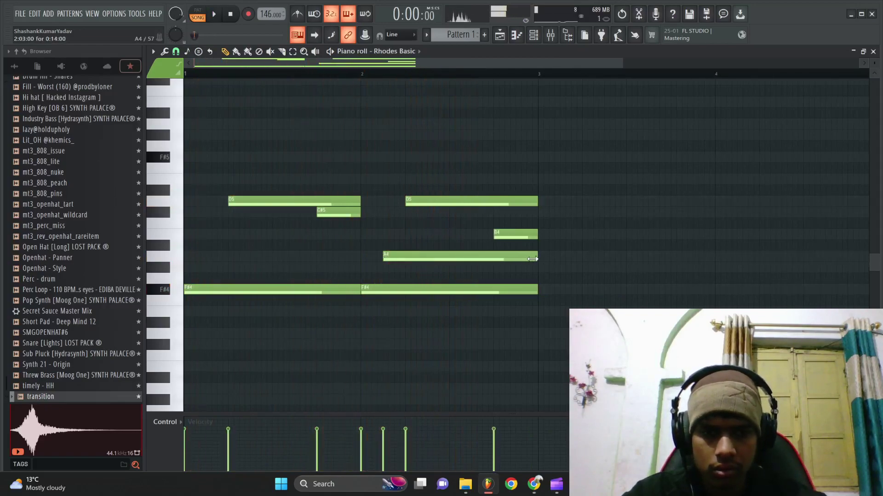
- Transpose all notes of the two-bar pattern up one octave
{"action": "key", "text": "space"}
{"action": "scroll", "coordinate": [533, 259], "scroll_direction": "up", "scroll_amount": 1}
{"action": "scroll", "coordinate": [533, 259], "scroll_direction": "down", "scroll_amount": 1}
{"action": "key", "text": "space"}
{"action": "key", "text": "ctrl+Up"}
{"action": "key", "text": "space"}
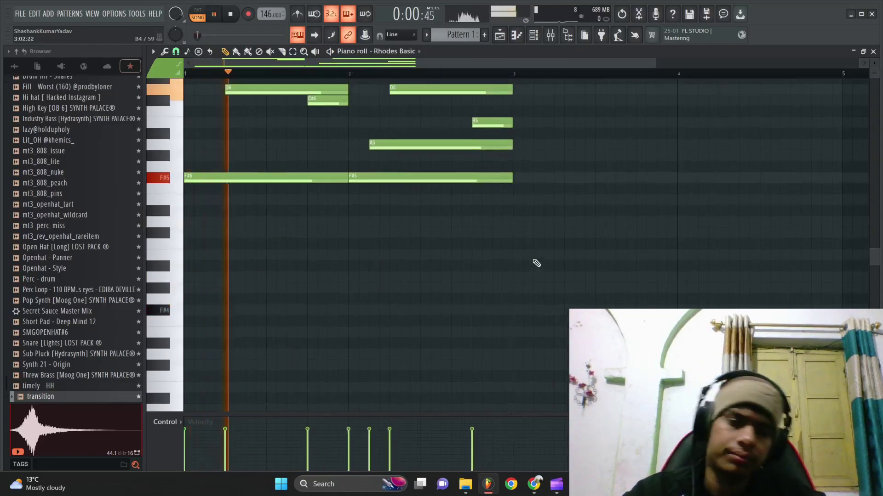
- Slightly lower the velocity of all notes in the pattern
{"action": "scroll", "coordinate": [536, 265], "scroll_direction": "up", "scroll_amount": 3}
{"action": "scroll", "coordinate": [522, 348], "scroll_direction": "down", "scroll_amount": 1}
{"action": "left_click_drag", "start_coordinate": [429, 438], "coordinate": [169, 452]}
{"action": "scroll", "coordinate": [405, 287], "scroll_direction": "up", "scroll_amount": 1}
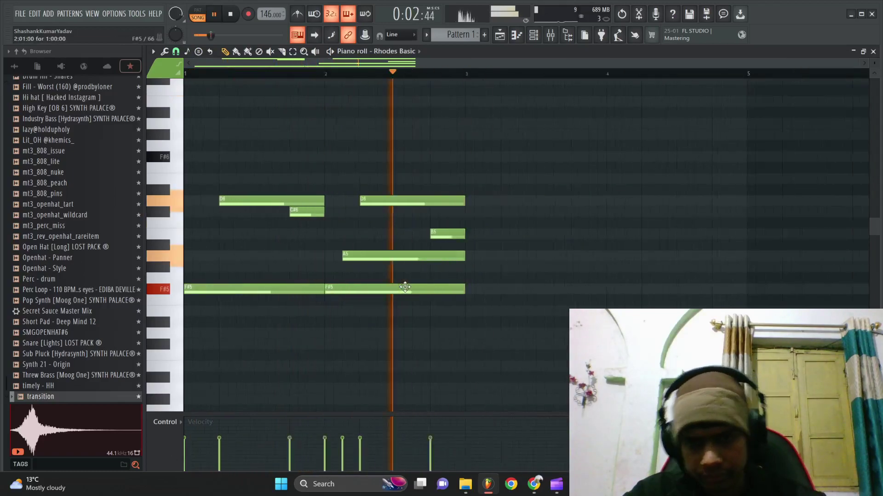
- Duplicate the two bars into bars 3 and 4, and delete the copied C#6 and A5 notes
{"action": "key", "text": "ctrl+b"}
{"action": "scroll", "coordinate": [407, 289], "scroll_direction": "down", "scroll_amount": 2}
{"action": "scroll", "coordinate": [516, 301], "scroll_direction": "up", "scroll_amount": 1}
{"action": "right_click", "coordinate": [503, 214]}
{"action": "right_click", "coordinate": [565, 255]}
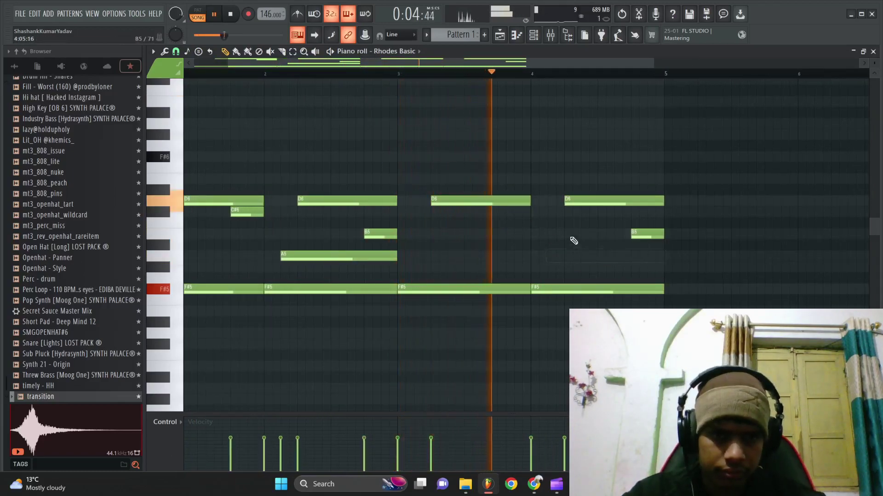
{"action": "scroll", "coordinate": [573, 241], "scroll_direction": "down", "scroll_amount": 2}
{"action": "scroll", "coordinate": [514, 240], "scroll_direction": "up", "scroll_amount": 1}
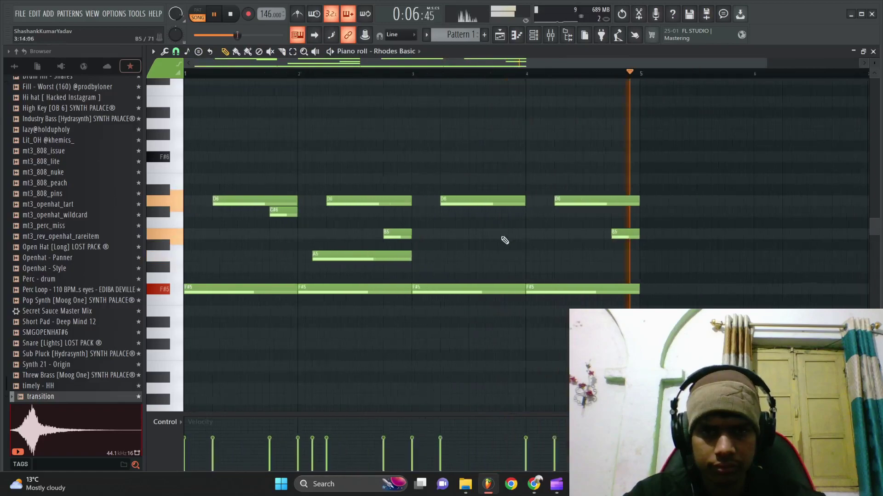
- Add one-bar C#5 and F#4 notes beneath the melody at the start of bar 1
{"action": "scroll", "coordinate": [513, 239], "scroll_direction": "down", "scroll_amount": 1}
{"action": "key", "text": "space"}
{"action": "scroll", "coordinate": [248, 242], "scroll_direction": "down", "scroll_amount": 3}
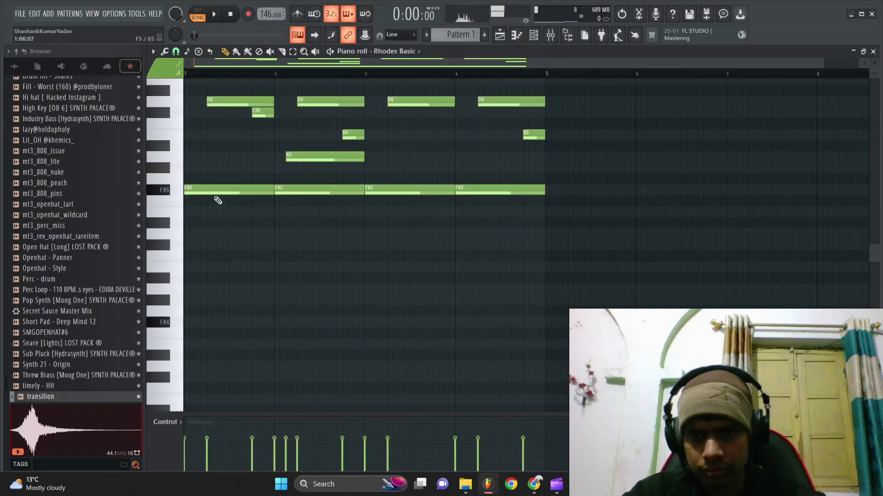
{"action": "left_click", "coordinate": [220, 230]}
{"action": "left_click_drag", "start_coordinate": [205, 231], "coordinate": [205, 243]}
{"action": "left_click", "coordinate": [198, 322]}
{"action": "mouse_move", "coordinate": [197, 322]}
{"action": "left_mouse_down"}
{"action": "mouse_move", "coordinate": [198, 333]}
{"action": "mouse_move", "coordinate": [197, 321]}
{"action": "left_mouse_up"}
- Add one-bar D5 and G#4 notes beneath the melody in bar 2
{"action": "key", "text": "space"}
{"action": "left_click_drag", "start_coordinate": [272, 345], "coordinate": [294, 233]}
{"action": "key", "text": "space"}
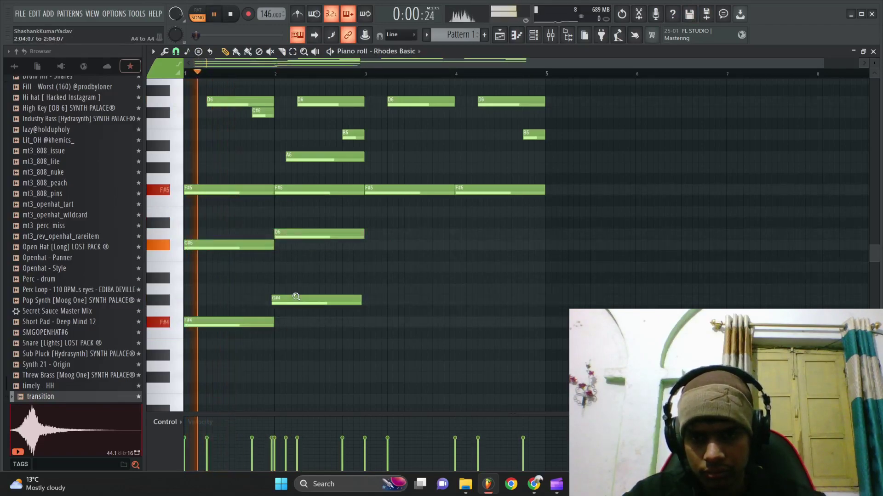
- Copy the lower chord notes of bars 1 and 2 into bars 3 and 4
{"action": "scroll", "coordinate": [297, 301], "scroll_direction": "up", "scroll_amount": 1}
{"action": "scroll", "coordinate": [299, 317], "scroll_direction": "down", "scroll_amount": 1}
{"action": "scroll", "coordinate": [365, 351], "scroll_direction": "up", "scroll_amount": 1}
{"action": "scroll", "coordinate": [364, 350], "scroll_direction": "down", "scroll_amount": 1}
{"action": "left_click_drag", "start_coordinate": [382, 376], "coordinate": [384, 272]}
{"action": "key", "text": "space"}
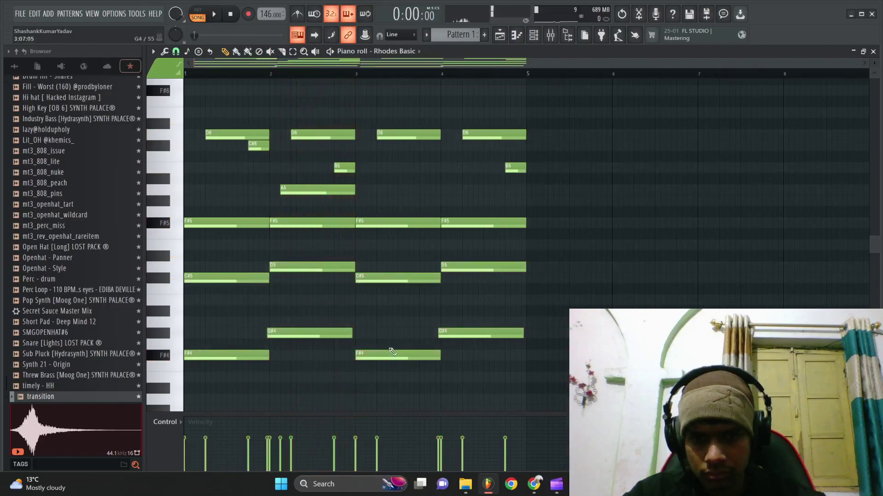
- Lower the lowest note of bar 3 to E4 and the lowest note of bar 4 to F#4
{"action": "left_click_drag", "start_coordinate": [382, 334], "coordinate": [384, 390]}
{"action": "key", "text": "space"}
{"action": "scroll", "coordinate": [391, 358], "scroll_direction": "up", "scroll_amount": 1}
{"action": "scroll", "coordinate": [414, 357], "scroll_direction": "down", "scroll_amount": 1}
{"action": "scroll", "coordinate": [427, 356], "scroll_direction": "up", "scroll_amount": 1}
{"action": "left_click_drag", "start_coordinate": [475, 326], "coordinate": [478, 348]}
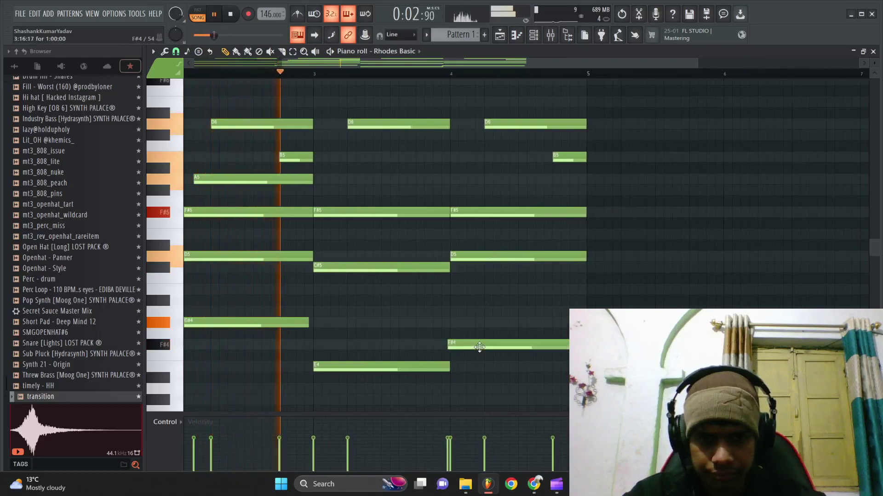
- Add a short B5 note at 4:09 and lower the B5 note at 4:13 to G#5
{"action": "scroll", "coordinate": [501, 326], "scroll_direction": "down", "scroll_amount": 1}
{"action": "scroll", "coordinate": [509, 270], "scroll_direction": "up", "scroll_amount": 2}
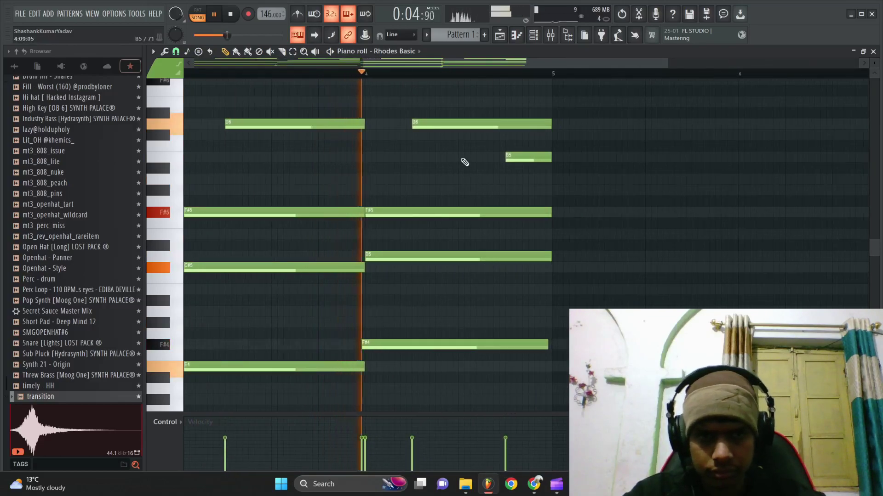
{"action": "left_click", "coordinate": [462, 161]}
{"action": "left_click_drag", "start_coordinate": [643, 158], "coordinate": [536, 168]}
{"action": "key", "text": "space"}
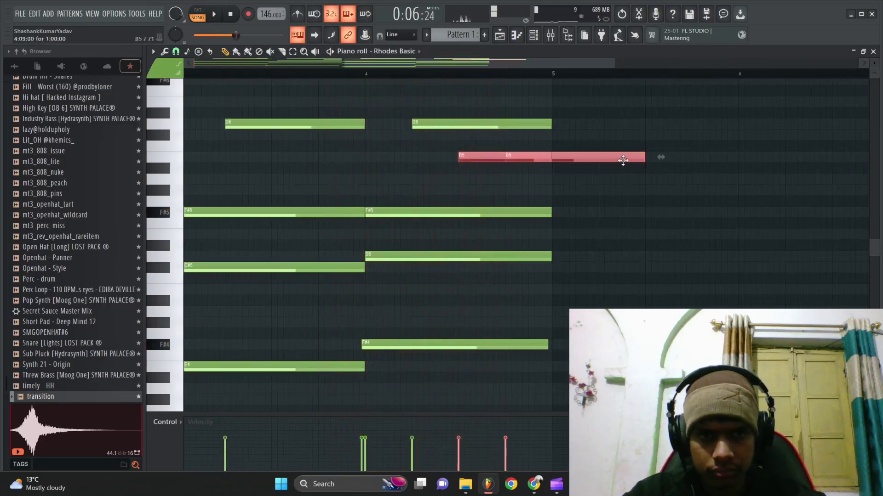
{"action": "left_click_drag", "start_coordinate": [639, 157], "coordinate": [476, 157]}
{"action": "key", "text": "ctrl+z"}
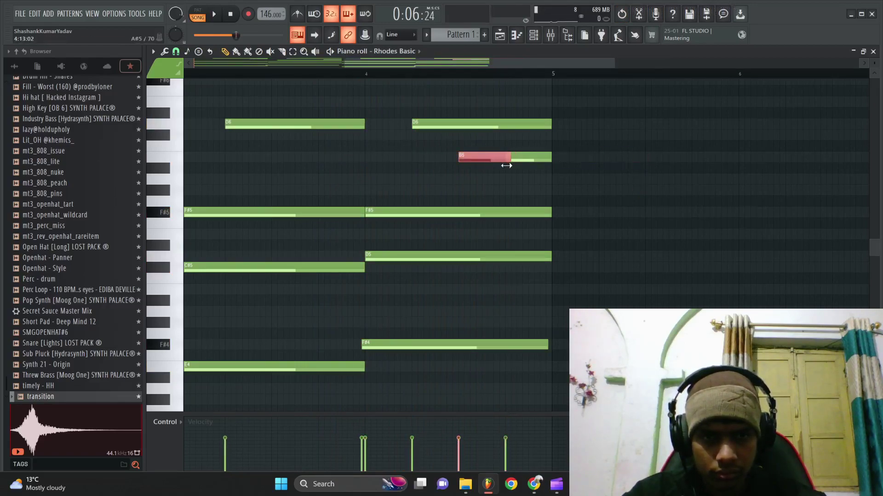
{"action": "scroll", "coordinate": [523, 197], "scroll_direction": "down", "scroll_amount": 2}
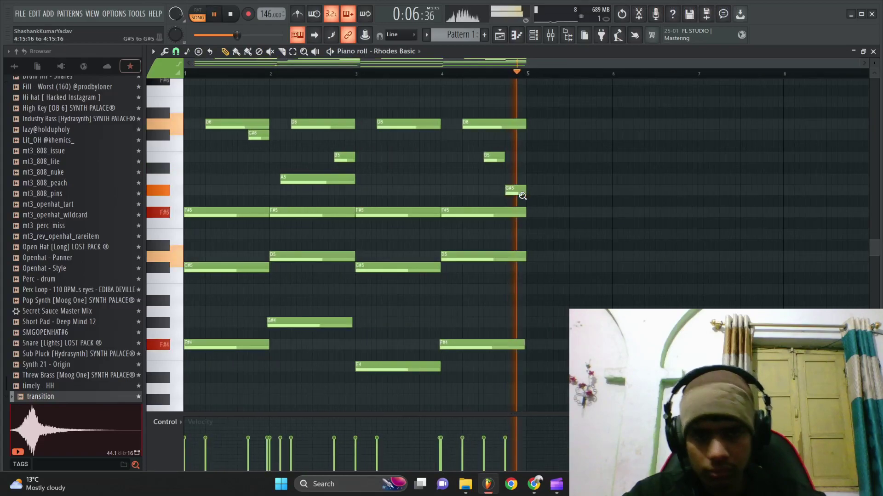
- Add an upper melody of short F#6, A6 and G#6 notes from 1:03, ending on F#6 at 2:01
{"action": "scroll", "coordinate": [162, 81], "scroll_direction": "up", "scroll_amount": 3}
{"action": "left_click", "coordinate": [197, 146]}
{"action": "key", "text": "space"}
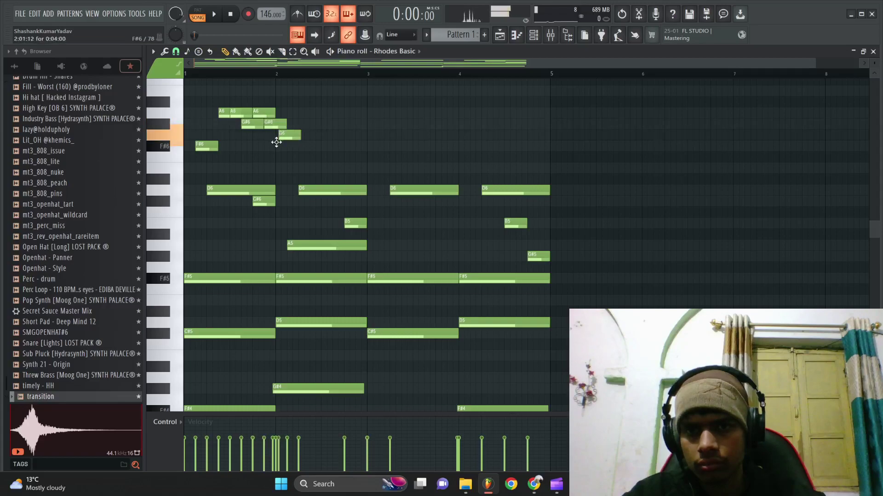
{"action": "key", "text": "space"}
- Lower the velocities of the upper melody notes so they rise gradually from a soft first note
{"action": "left_click_drag", "start_coordinate": [311, 169], "coordinate": [184, 107]}
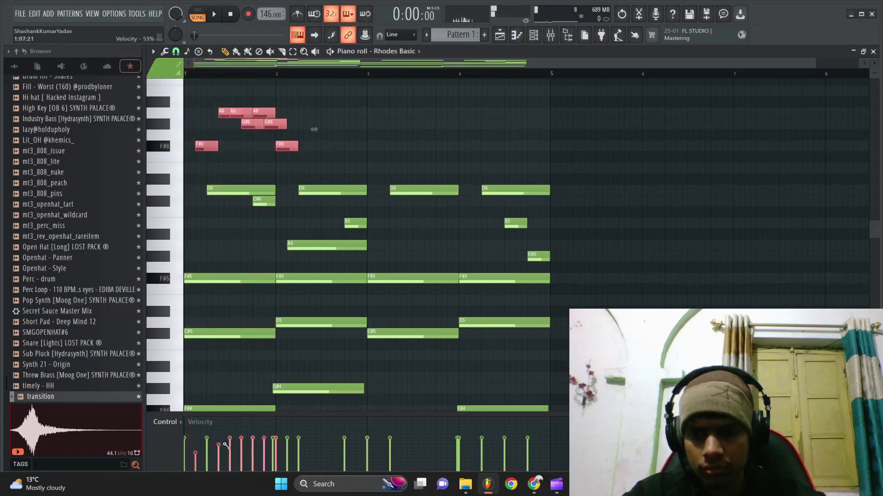
{"action": "key", "text": "space"}
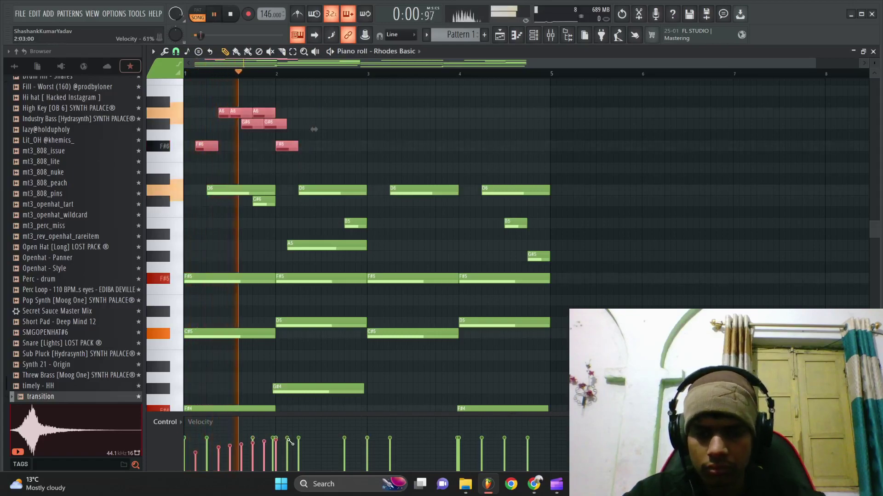
{"action": "left_click", "coordinate": [331, 314], "text": "ctrl"}
{"action": "scroll", "coordinate": [349, 278], "scroll_direction": "down", "scroll_amount": 5}
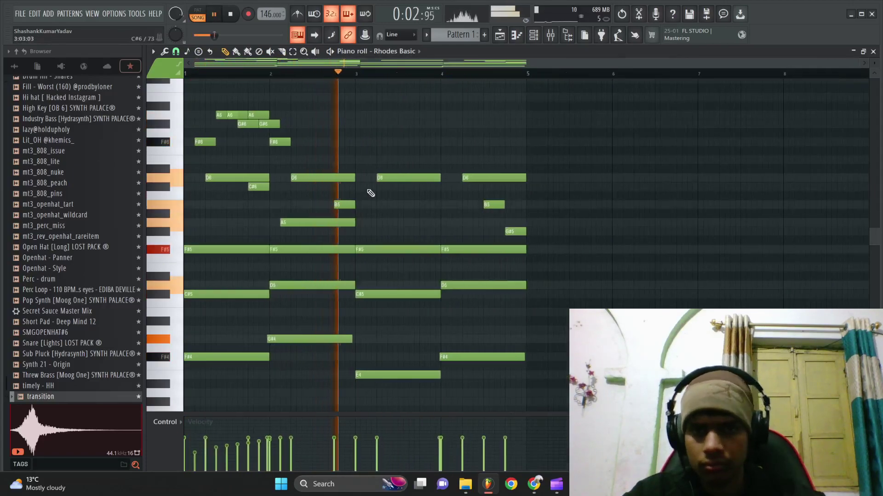
- Copy the upper melody phrase into bar 3, transposed up five semitones to begin on B6
{"action": "key", "text": "space"}
{"action": "left_click_drag", "start_coordinate": [309, 155], "coordinate": [184, 93]}
{"action": "left_click_drag", "start_coordinate": [200, 140], "coordinate": [376, 169]}
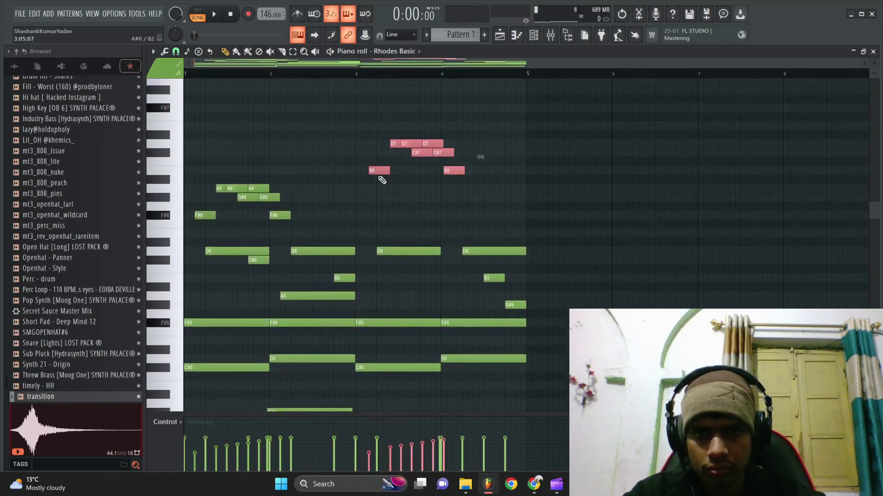
{"action": "left_click", "coordinate": [368, 126], "text": "ctrl"}
- Change the ending of the copied phrase to B6 at 3:15 and A6 at 4:01
{"action": "scroll", "coordinate": [378, 136], "scroll_direction": "up", "scroll_amount": 5}
{"action": "scroll", "coordinate": [395, 150], "scroll_direction": "down", "scroll_amount": 5}
{"action": "scroll", "coordinate": [480, 151], "scroll_direction": "up", "scroll_amount": 2}
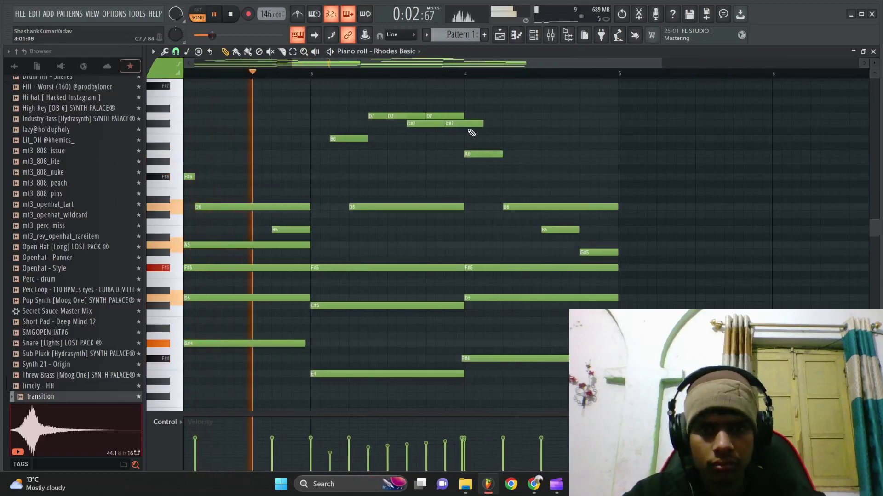
{"action": "scroll", "coordinate": [470, 138], "scroll_direction": "down", "scroll_amount": 3}
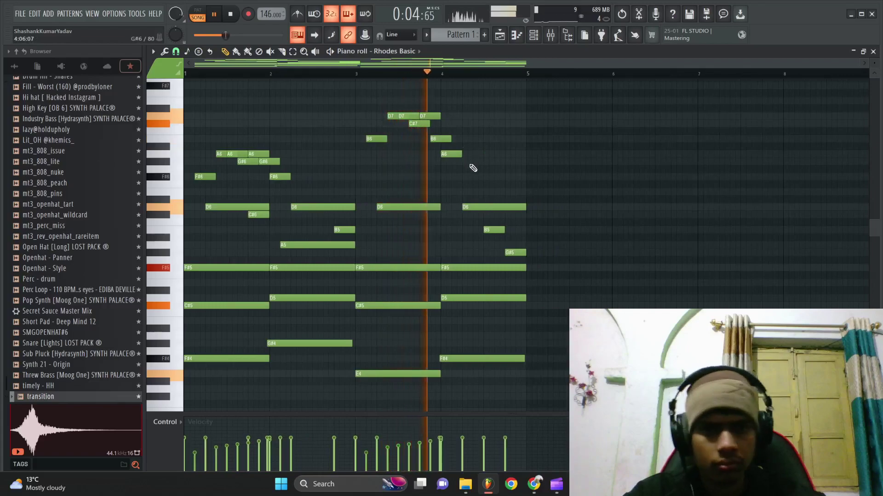
- Extend the upper melody with G#6 at 4:05, F#6 at 4:09 and E6 at 4:13, and lower the phrase's velocities
{"action": "left_click_drag", "start_coordinate": [473, 168], "coordinate": [247, 92]}
{"action": "key", "text": "space"}
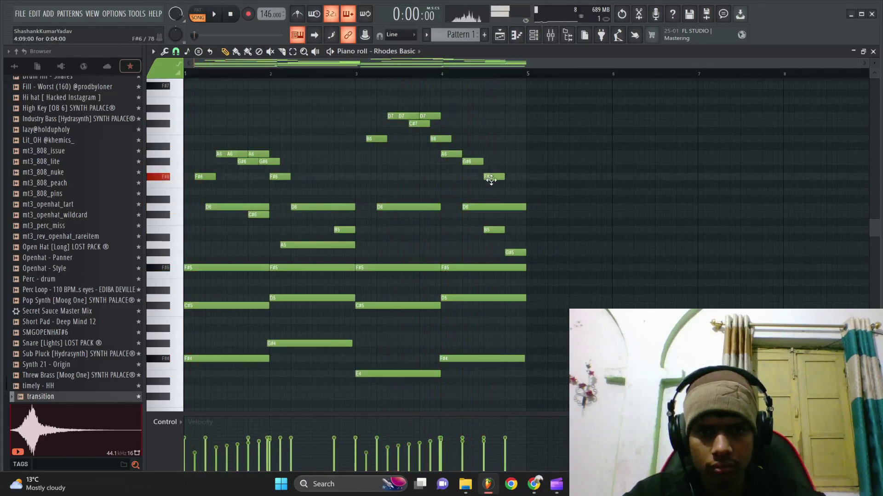
{"action": "left_click_drag", "start_coordinate": [517, 200], "coordinate": [311, 91]}
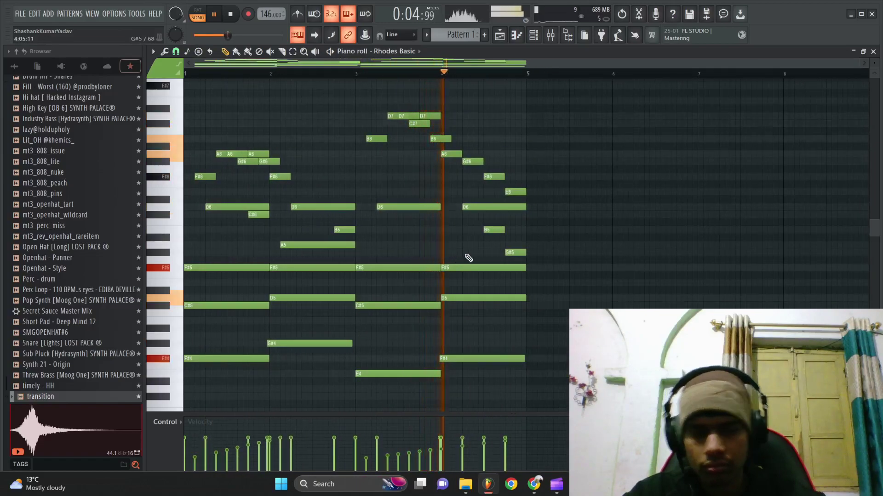
- Add an F#6 note at 4:07 in the upper melody and play the pattern back
{"action": "scroll", "coordinate": [500, 242], "scroll_direction": "up", "scroll_amount": 2, "text": "ctrl"}
{"action": "scroll", "coordinate": [500, 241], "scroll_direction": "up", "scroll_amount": 1}
{"action": "key", "text": "space"}
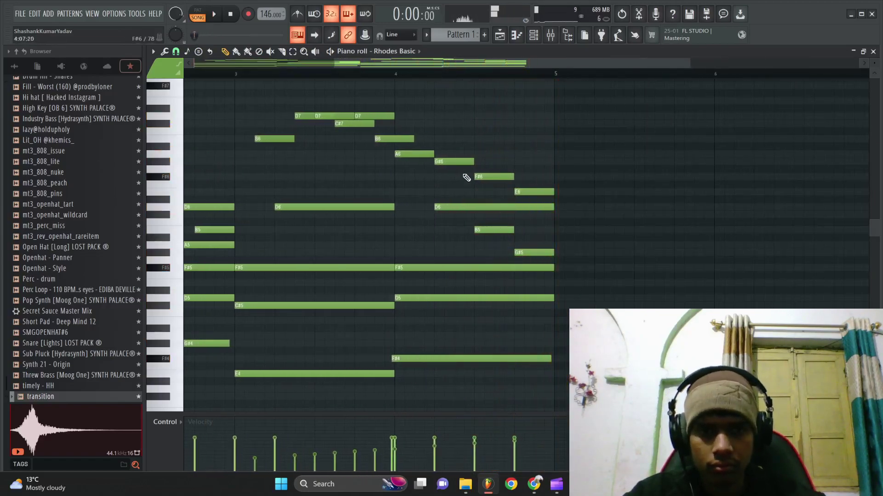
{"action": "key", "text": "space"}
{"action": "scroll", "coordinate": [468, 192], "scroll_direction": "down", "scroll_amount": 4}
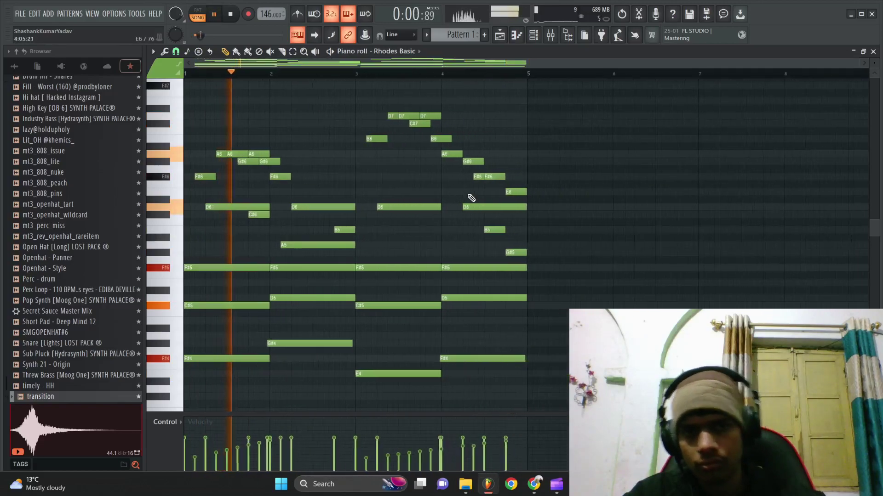
{"action": "scroll", "coordinate": [528, 228], "scroll_direction": "up", "scroll_amount": 2}
{"action": "scroll", "coordinate": [530, 226], "scroll_direction": "up", "scroll_amount": 1, "text": "ctrl"}
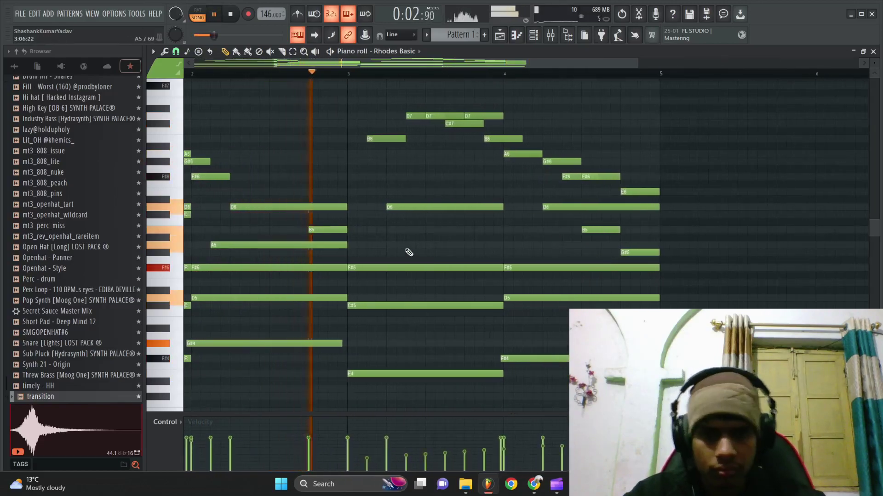
{"action": "scroll", "coordinate": [483, 255], "scroll_direction": "down", "scroll_amount": 3, "text": "ctrl"}
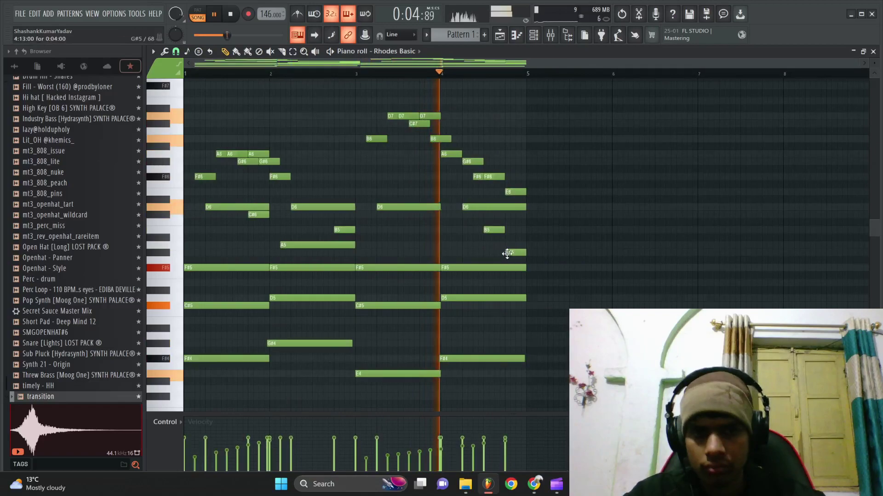
- Select the upper melody notes in bars 3 and 4, lower their velocities slightly, and clear the selection
{"action": "left_click_drag", "start_coordinate": [536, 202], "coordinate": [340, 78]}
{"action": "key", "text": "space"}
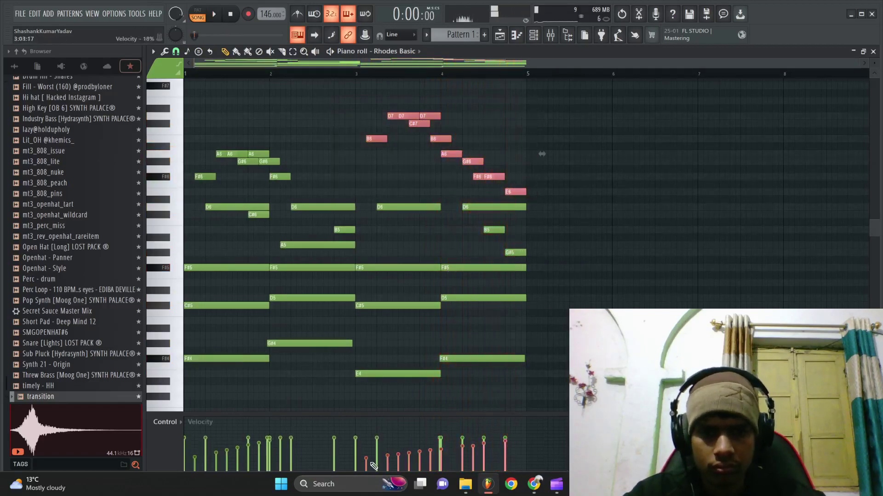
{"action": "scroll", "coordinate": [541, 154], "scroll_direction": "up", "scroll_amount": 2, "text": "ctrl"}
{"action": "scroll", "coordinate": [541, 154], "scroll_direction": "down", "scroll_amount": 2, "text": "ctrl"}
{"action": "left_click", "coordinate": [541, 154], "text": "ctrl"}
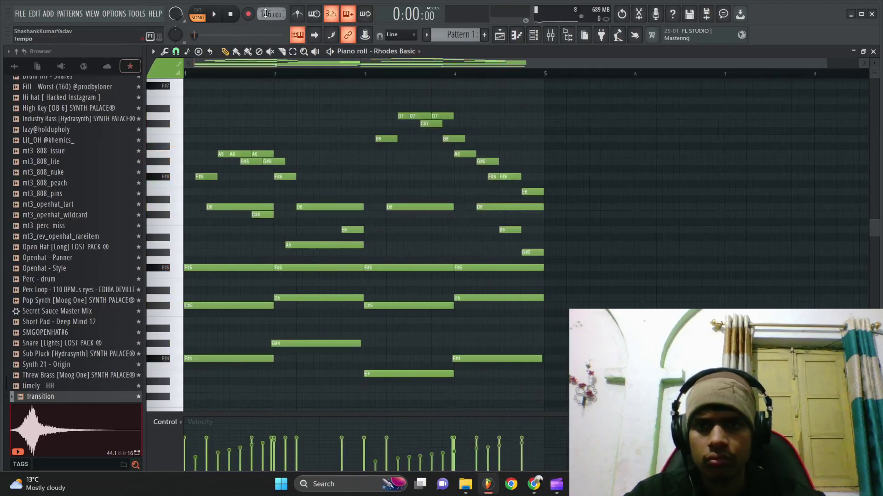
- Duplicate the four-bar pattern into bars 5 to 8, set the tempo to 125 BPM and start playback
{"action": "key", "text": "ctrl+b"}
{"action": "scroll", "coordinate": [351, 132], "scroll_direction": "down", "scroll_amount": 2, "text": "ctrl"}
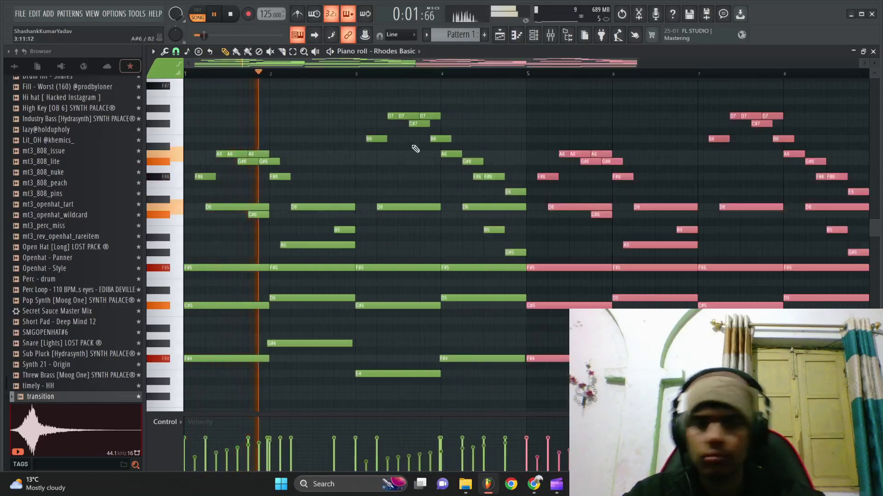
{"action": "scroll", "coordinate": [533, 182], "scroll_direction": "up", "scroll_amount": 4, "text": "ctrl"}
- Vary the repeated upper melody: add B6 and remove the A6 notes in bar 5, thin the D7 notes in bar 7 and drop A6 and one F#6 in bar 8
{"action": "scroll", "coordinate": [438, 185], "scroll_direction": "down", "scroll_amount": 3, "text": "ctrl"}
{"action": "scroll", "coordinate": [448, 185], "scroll_direction": "up", "scroll_amount": 3, "text": "ctrl"}
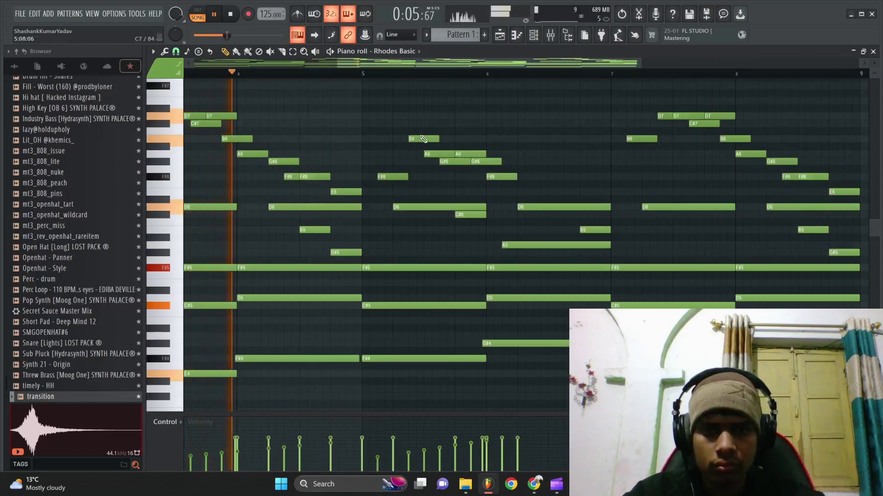
{"action": "scroll", "coordinate": [527, 166], "scroll_direction": "down", "scroll_amount": 3, "text": "ctrl"}
{"action": "scroll", "coordinate": [527, 165], "scroll_direction": "up", "scroll_amount": 2, "text": "ctrl"}
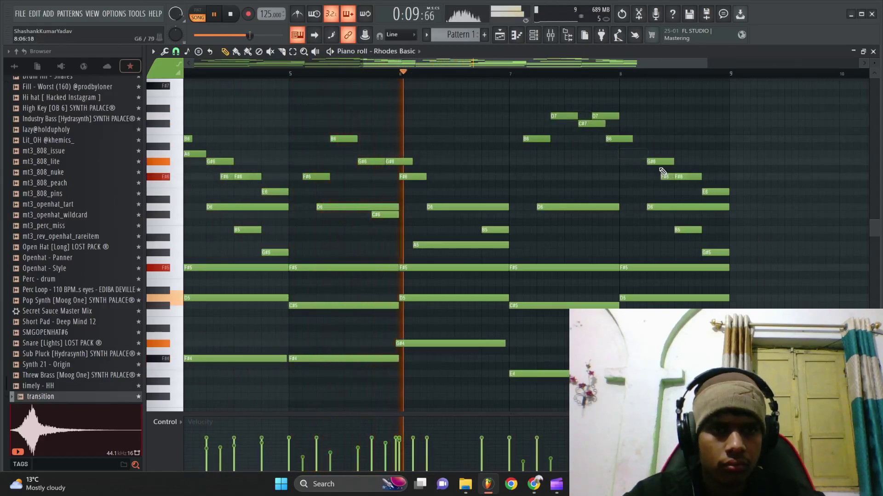
{"action": "scroll", "coordinate": [662, 161], "scroll_direction": "down", "scroll_amount": 2, "text": "ctrl"}
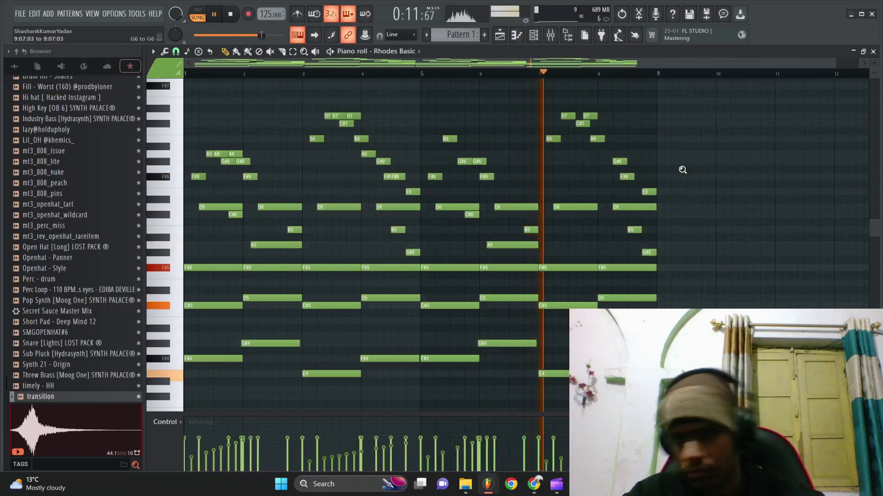
{"action": "scroll", "coordinate": [662, 189], "scroll_direction": "up", "scroll_amount": 2, "text": "ctrl"}
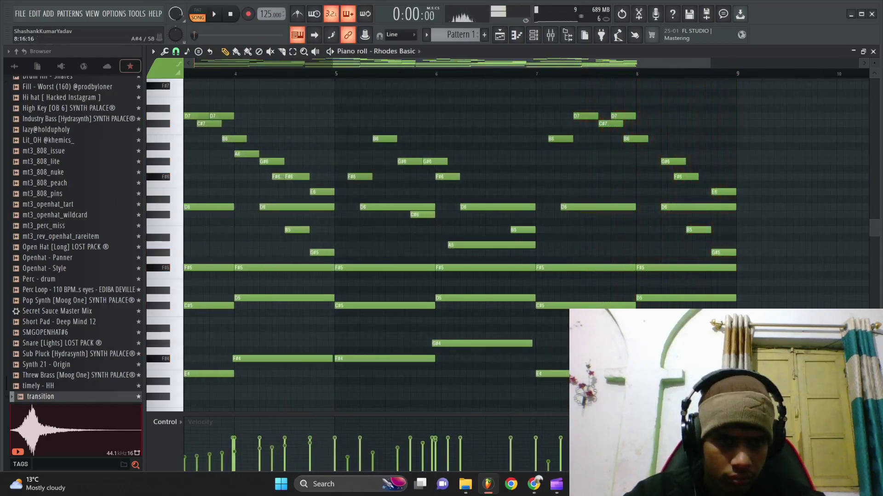
- Play back the varied upper melody from bar 7 onward to check the ending of the eight-bar pattern
{"action": "scroll", "coordinate": [711, 188], "scroll_direction": "up", "scroll_amount": 2, "text": "ctrl"}
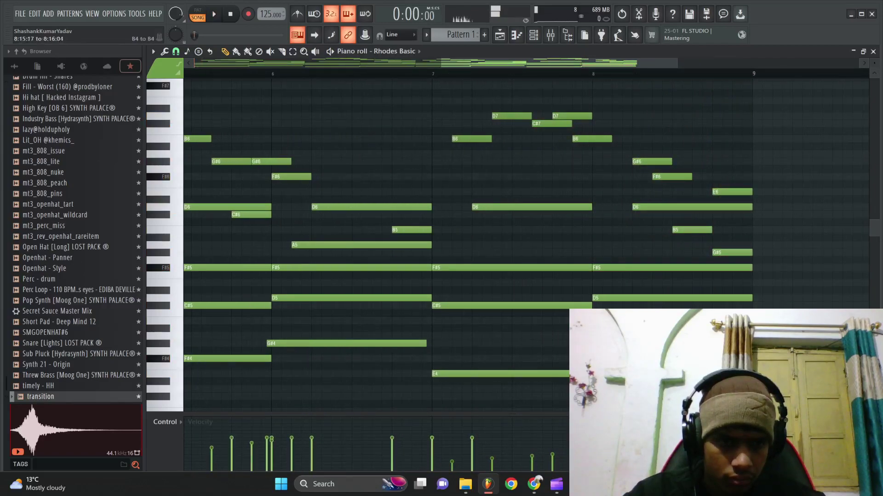
{"action": "scroll", "coordinate": [472, 98], "scroll_direction": "down", "scroll_amount": 3, "text": "ctrl"}
{"action": "left_click", "coordinate": [632, 76]}
{"action": "key", "text": "space"}
{"action": "right_click", "coordinate": [624, 112], "text": "ctrl"}
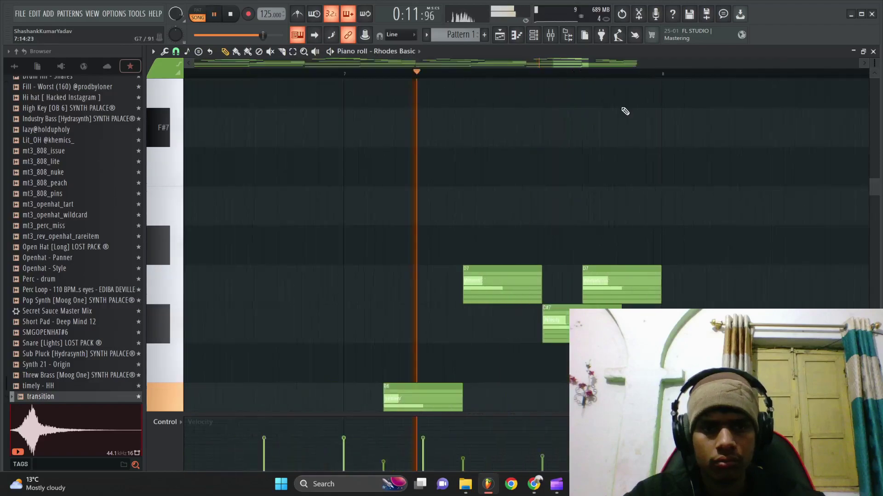
{"action": "right_click", "coordinate": [624, 112], "text": "ctrl"}
{"action": "scroll", "coordinate": [624, 111], "scroll_direction": "up", "scroll_amount": 4, "text": "ctrl"}
{"action": "scroll", "coordinate": [624, 112], "scroll_direction": "down", "scroll_amount": 5, "text": "ctrl"}
{"action": "scroll", "coordinate": [483, 149], "scroll_direction": "up", "scroll_amount": 3, "text": "ctrl"}
{"action": "scroll", "coordinate": [482, 149], "scroll_direction": "down", "scroll_amount": 3, "text": "ctrl"}
{"action": "scroll", "coordinate": [485, 148], "scroll_direction": "up", "scroll_amount": 3, "text": "ctrl"}
{"action": "scroll", "coordinate": [486, 148], "scroll_direction": "down", "scroll_amount": 3, "text": "ctrl"}
{"action": "key", "text": "space"}
- Play the full eight-bar pattern from the start to review the melody at 125 BPM
{"action": "scroll", "coordinate": [319, 114], "scroll_direction": "up", "scroll_amount": 3, "text": "ctrl"}
{"action": "scroll", "coordinate": [316, 119], "scroll_direction": "down", "scroll_amount": 4, "text": "ctrl"}
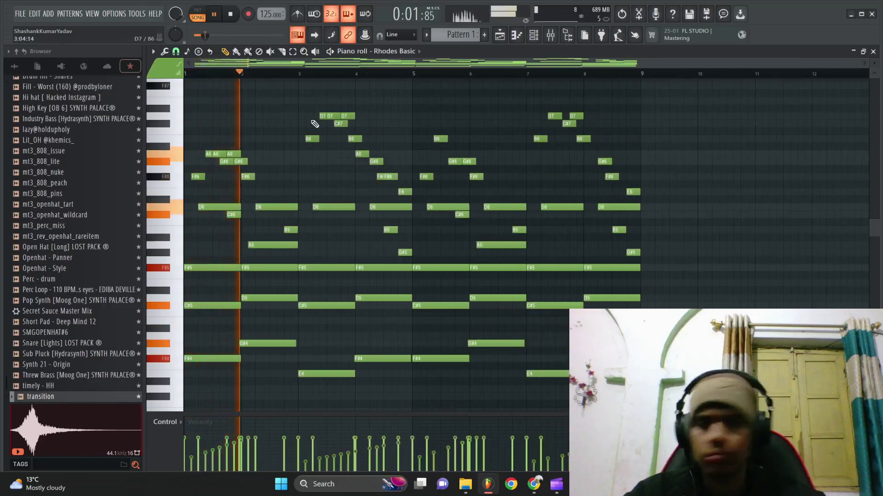
{"action": "key", "text": "XF86AudioRaiseVolume"}
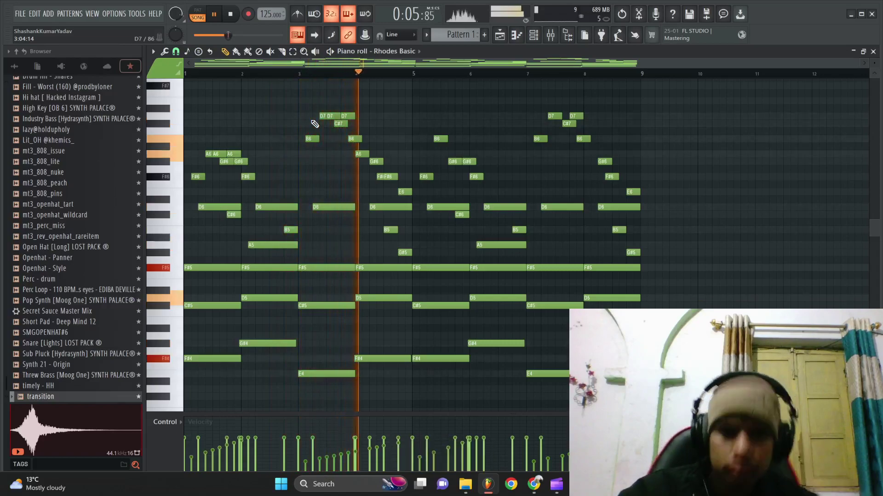
{"action": "scroll", "coordinate": [435, 134], "scroll_direction": "up", "scroll_amount": 3, "text": "ctrl"}
{"action": "scroll", "coordinate": [457, 137], "scroll_direction": "down", "scroll_amount": 3, "text": "ctrl"}
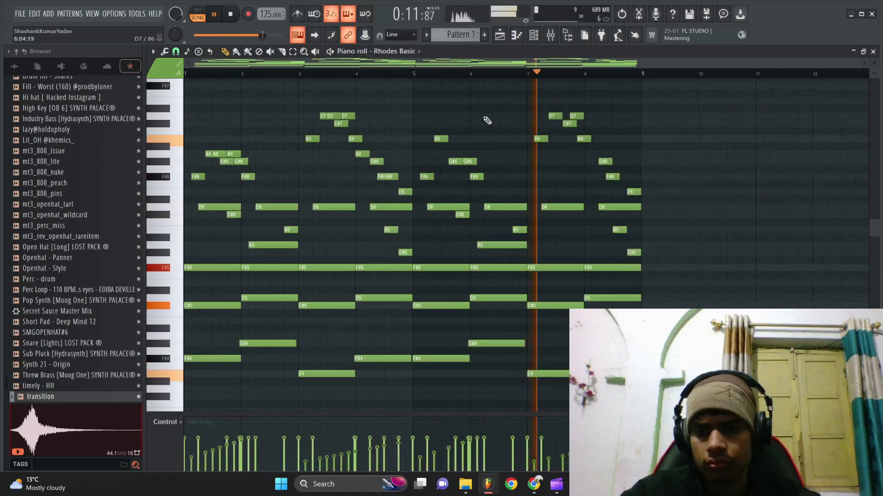
- Open the playlist, place the Perc Loop - 110 BPM sample on Track 3 at bar 1, and open its clip settings
{"action": "left_click", "coordinate": [499, 35]}
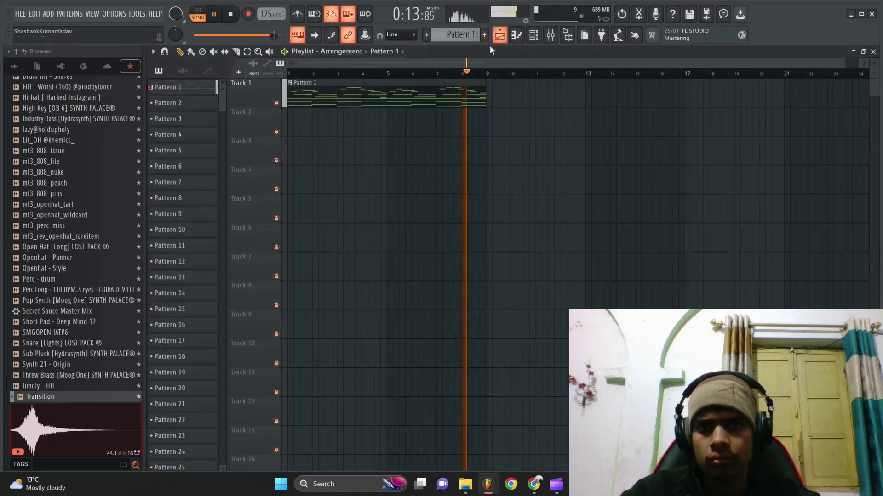
{"action": "key", "text": "space"}
{"action": "left_click_drag", "start_coordinate": [92, 290], "coordinate": [299, 154]}
{"action": "key", "text": "space"}
{"action": "double_click", "coordinate": [419, 148]}
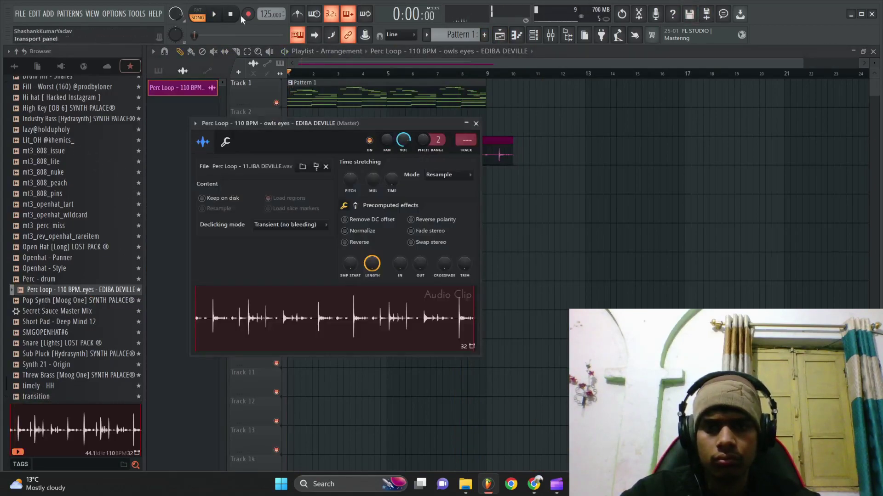
- Set the project tempo to 110 BPM and play the arrangement with the percussion loop
{"action": "right_click", "coordinate": [261, 15]}
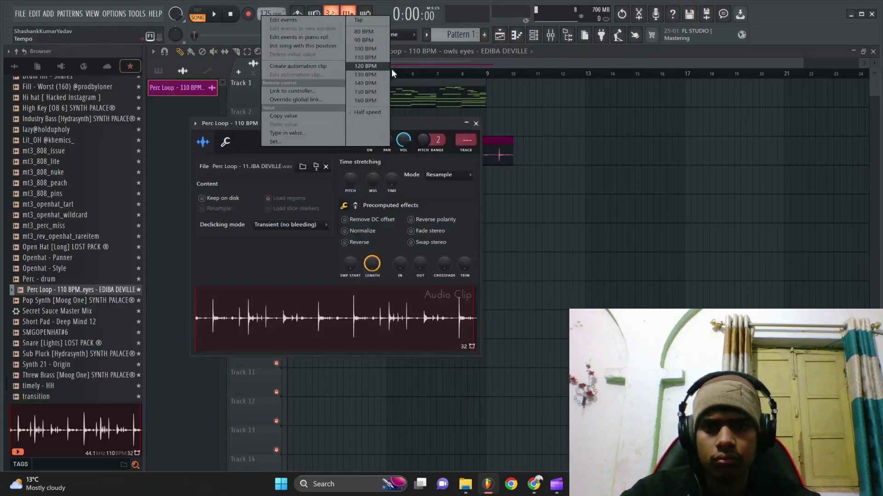
{"action": "left_click", "coordinate": [363, 54]}
{"action": "key", "text": "space"}
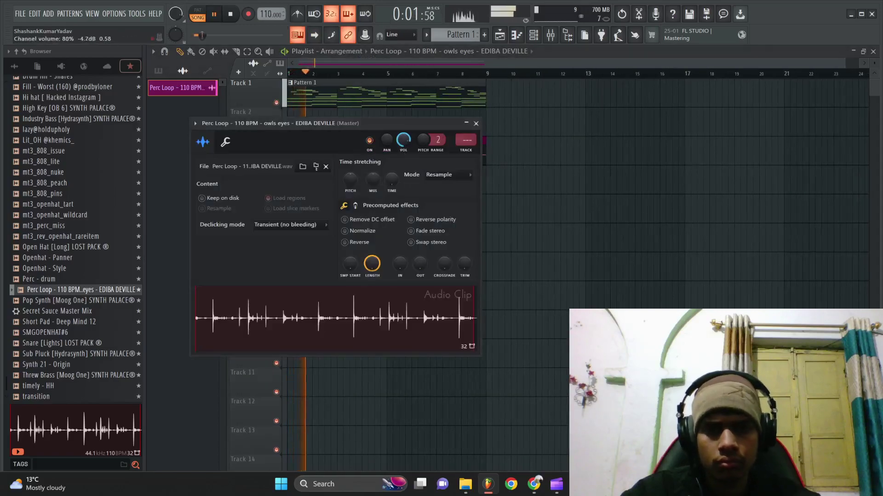
{"action": "right_click", "coordinate": [585, 161], "text": "ctrl"}
{"action": "right_click", "coordinate": [586, 161], "text": "ctrl"}
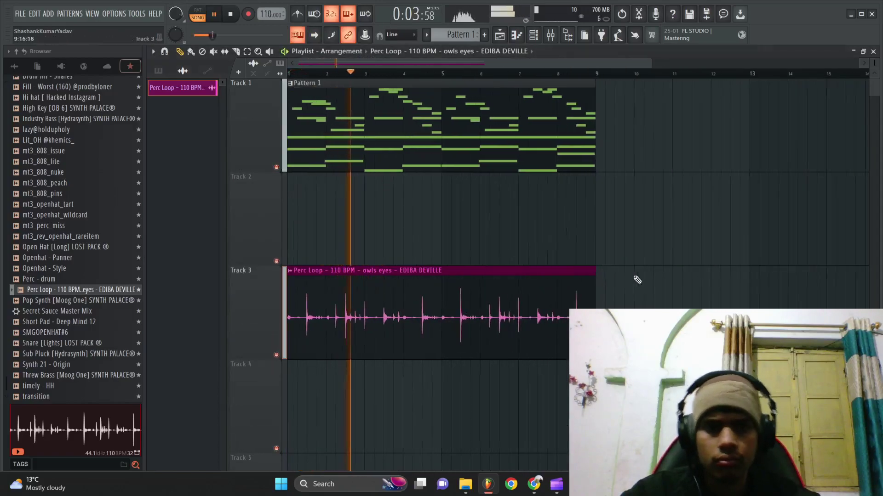
- Add a second Perc Loop clip on Track 3 at bar 9 and set the playback position to bar 9
{"action": "left_click", "coordinate": [600, 276]}
{"action": "scroll", "coordinate": [495, 267], "scroll_direction": "down", "scroll_amount": 3}
{"action": "left_click", "coordinate": [433, 75]}
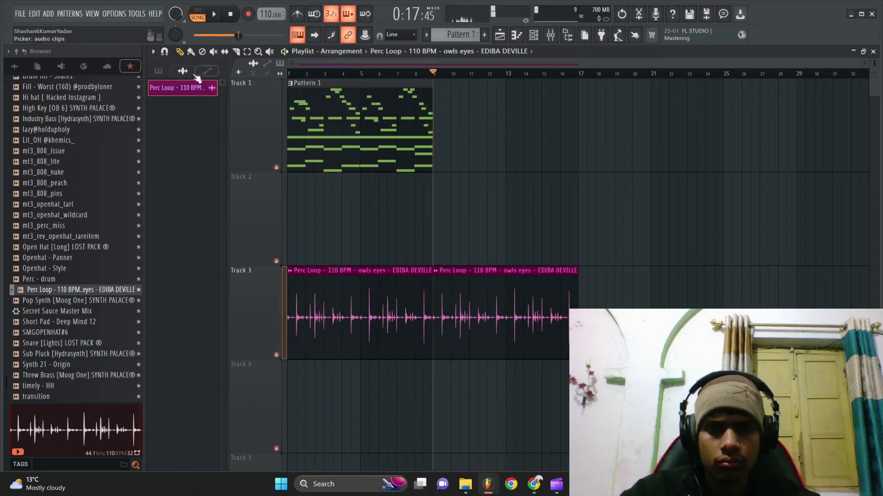
- Place Pattern 2 in the playlist at bar 9 and open it in the piano roll
{"action": "key", "text": "space"}
{"action": "left_click", "coordinate": [159, 71]}
{"action": "left_click_drag", "start_coordinate": [172, 105], "coordinate": [569, 242]}
{"action": "key", "text": "space"}
{"action": "double_click", "coordinate": [565, 238]}
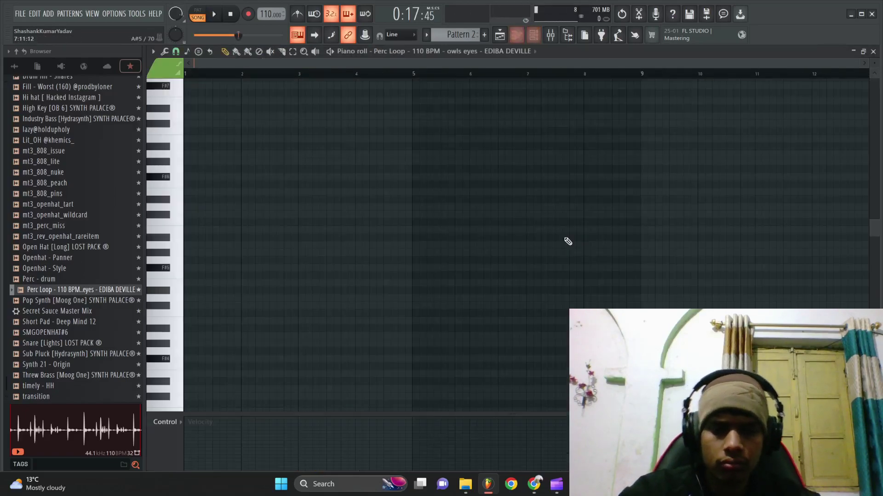
- Remove the stray F#6 note from the Perc Loop channel and switch Pattern 2's piano roll to Rhodes Basic
{"action": "right_click", "coordinate": [213, 197], "text": "ctrl"}
{"action": "right_click", "coordinate": [240, 246]}
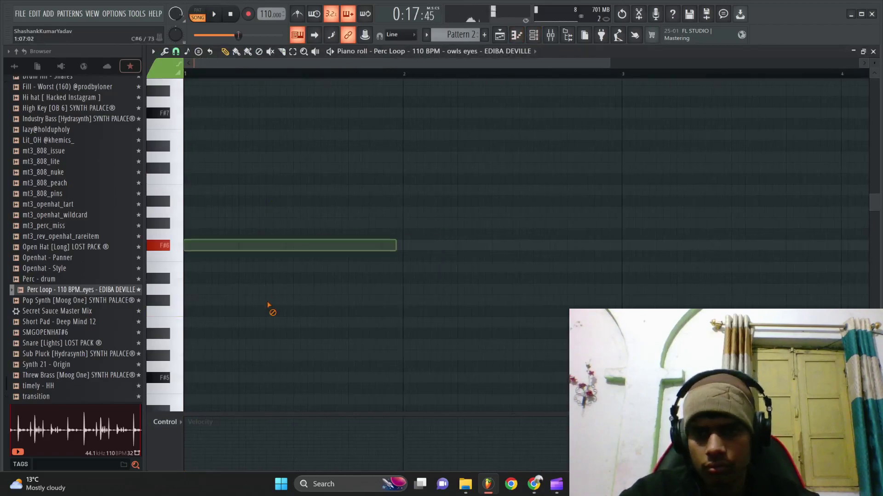
{"action": "left_click", "coordinate": [474, 52]}
{"action": "left_click", "coordinate": [431, 93]}
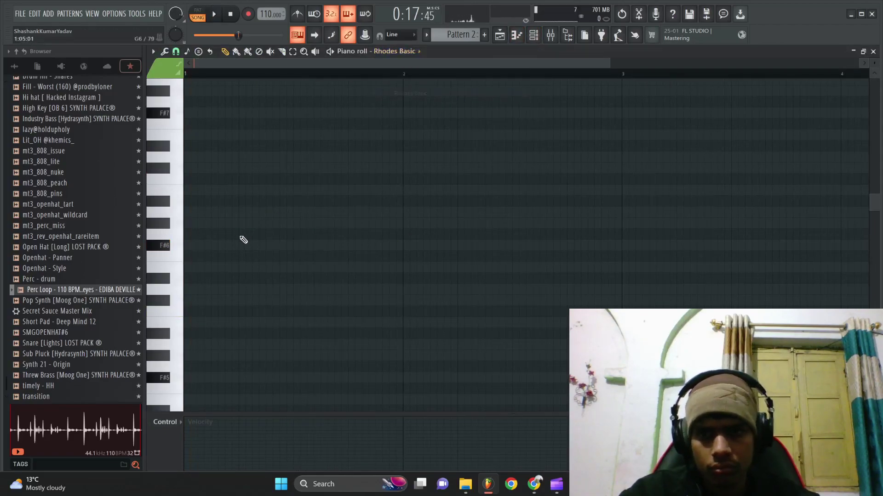
- Place a long F#6 note across bar 1 of Pattern 2 and play it back
{"action": "left_click_drag", "start_coordinate": [240, 243], "coordinate": [134, 248]}
{"action": "key", "text": "space"}
{"action": "scroll", "coordinate": [203, 285], "scroll_direction": "down", "scroll_amount": 3}
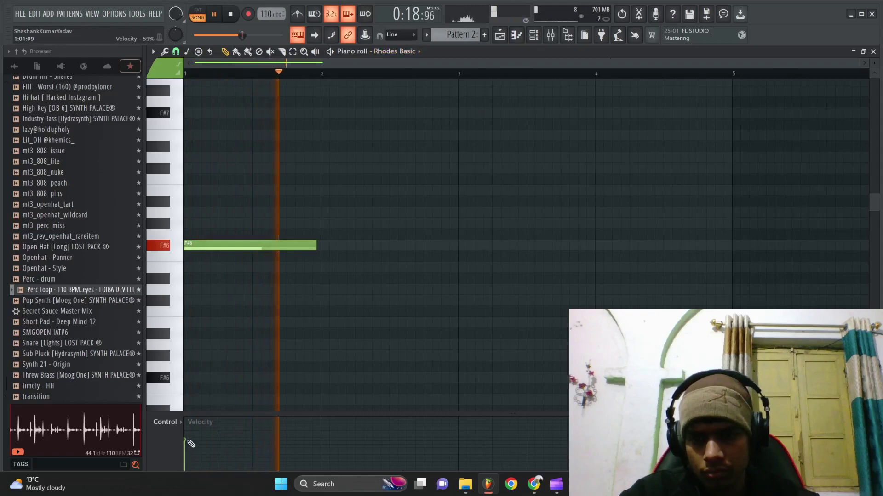
{"action": "scroll", "coordinate": [231, 281], "scroll_direction": "down", "scroll_amount": 1}
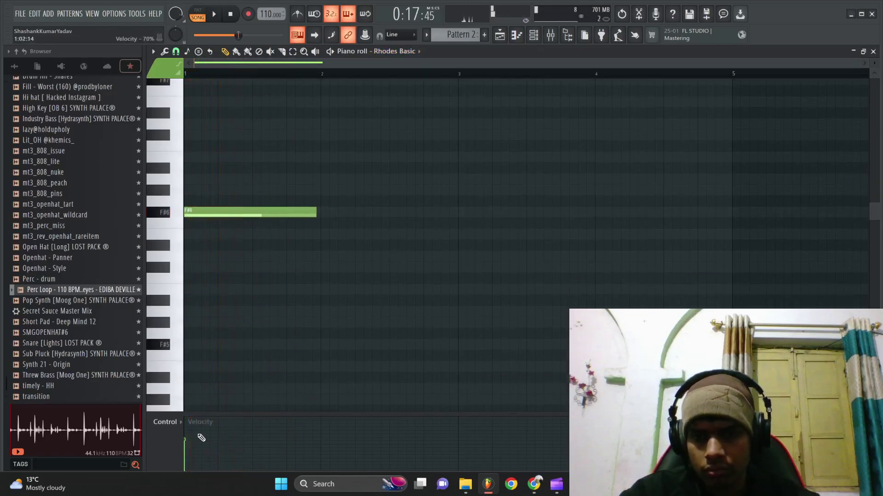
- Lower the F#6 note's velocity and add equally long notes E6 in bar 2, D6 in bar 3 and B5 in bar 4
{"action": "left_click", "coordinate": [327, 236]}
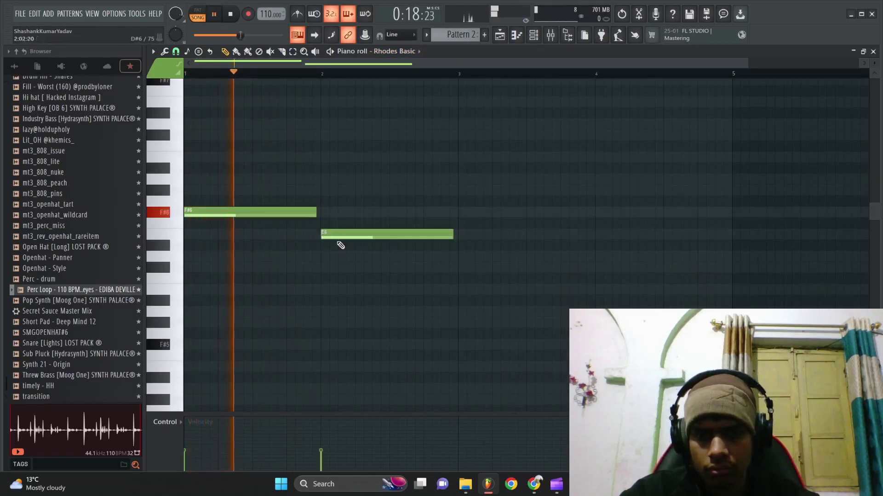
{"action": "left_click", "coordinate": [461, 258]}
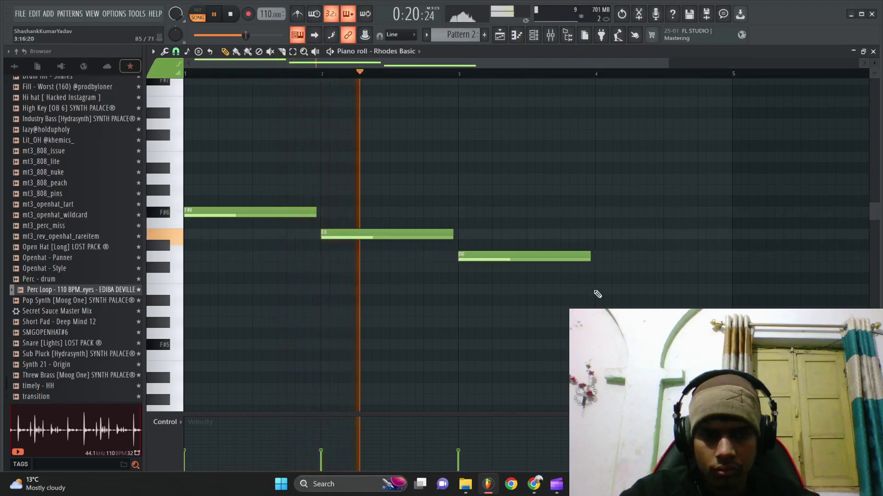
{"action": "left_click", "coordinate": [596, 291]}
{"action": "scroll", "coordinate": [532, 277], "scroll_direction": "down", "scroll_amount": 2}
{"action": "scroll", "coordinate": [532, 277], "scroll_direction": "down", "scroll_amount": 2}
{"action": "scroll", "coordinate": [262, 278], "scroll_direction": "down", "scroll_amount": 3}
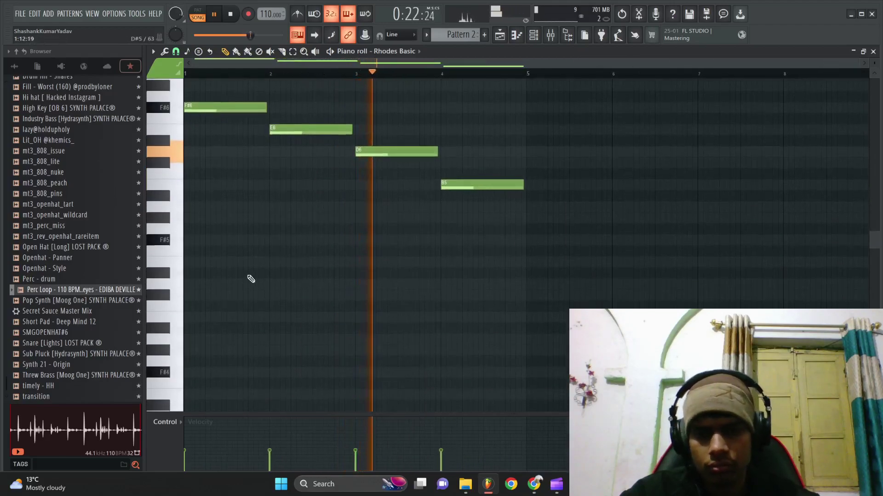
- Add a descending run of F#5 at 4:05, E5 at 4:09 and D5 at 4:13 under the bar 4 note
{"action": "left_click", "coordinate": [464, 240]}
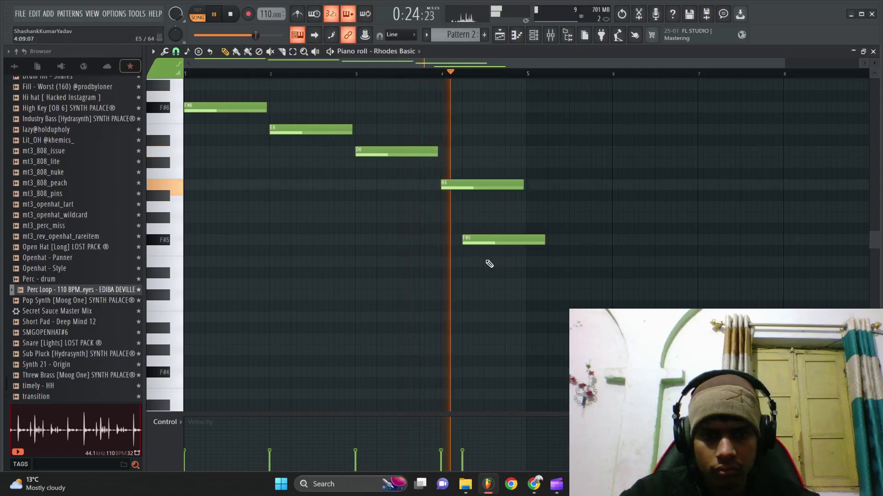
{"action": "left_click", "coordinate": [486, 262]}
{"action": "left_click", "coordinate": [507, 285]}
- Shorten the descending run in bar 4 so F#5 and E5 last eight steps and D5 lasts four, ending at bar 5
{"action": "left_click_drag", "start_coordinate": [524, 295], "coordinate": [500, 231]}
{"action": "key", "text": "space"}
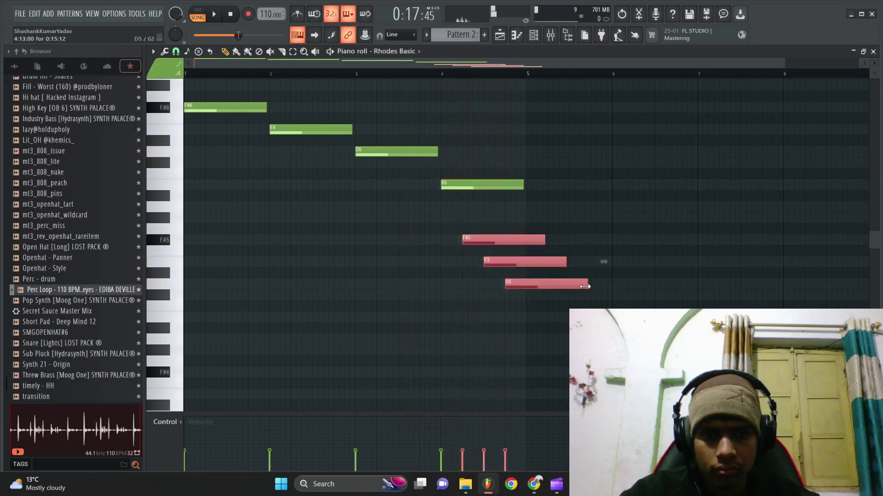
{"action": "left_click_drag", "start_coordinate": [507, 279], "coordinate": [447, 223]}
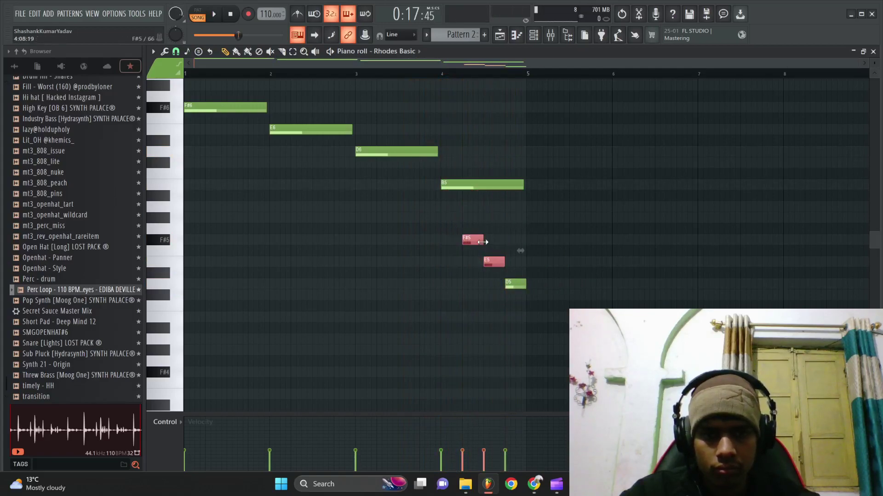
{"action": "left_click", "coordinate": [509, 249], "text": "ctrl"}
{"action": "scroll", "coordinate": [508, 244], "scroll_direction": "up", "scroll_amount": 5}
{"action": "scroll", "coordinate": [479, 246], "scroll_direction": "down", "scroll_amount": 1}
{"action": "key", "text": "space"}
{"action": "key", "text": "space"}
{"action": "scroll", "coordinate": [294, 244], "scroll_direction": "down", "scroll_amount": 2}
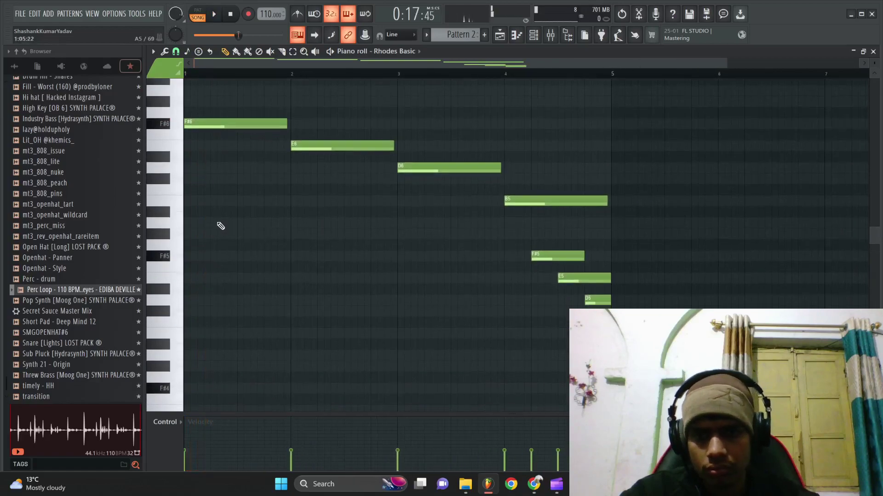
- Add eight-step notes A5 at 1:05 and F#4 at 1:01, discarding the G#5 tried after the A5
{"action": "key", "text": "space"}
{"action": "left_click", "coordinate": [212, 224]}
{"action": "left_click", "coordinate": [262, 234]}
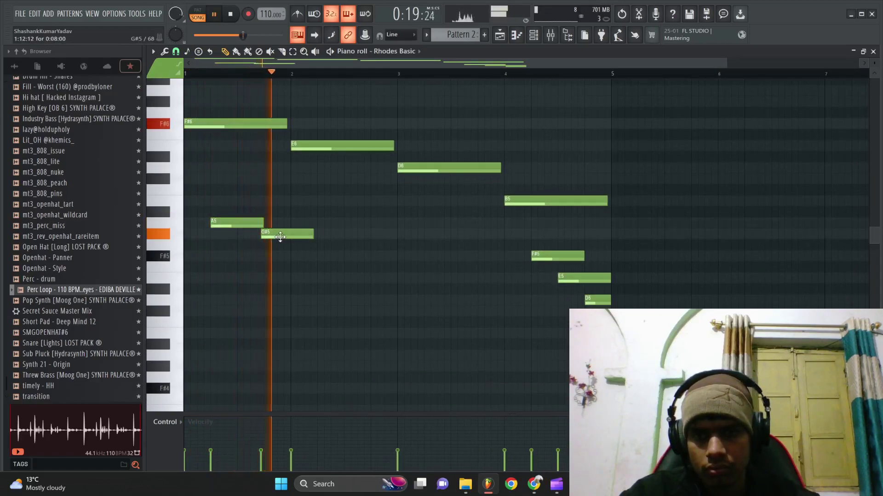
{"action": "left_click", "coordinate": [196, 388]}
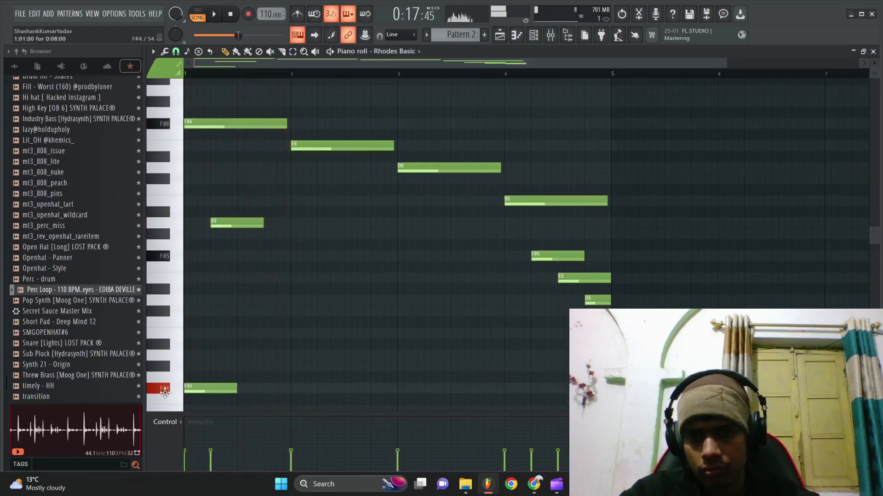
- Raise the velocity of the low F#4 note in bar 1, clear the selection and play the pattern back
{"action": "scroll", "coordinate": [244, 370], "scroll_direction": "down", "scroll_amount": 3}
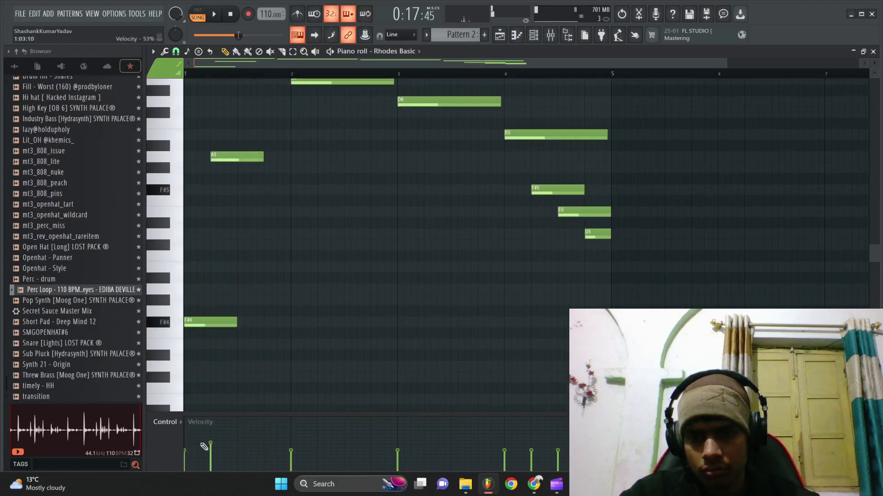
{"action": "left_click_drag", "start_coordinate": [192, 441], "coordinate": [192, 436]}
{"action": "key", "text": "ctrl+d"}
{"action": "key", "text": "space"}
{"action": "right_click", "coordinate": [230, 351], "text": "ctrl"}
{"action": "right_click", "coordinate": [231, 348], "text": "ctrl"}
{"action": "key", "text": "space"}
{"action": "key", "text": "space"}
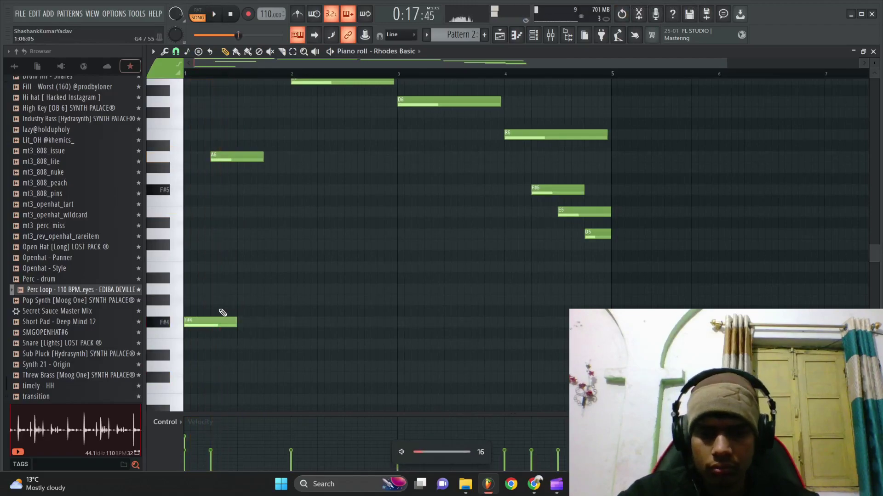
- Try a B4 note at the start of bar 1 above the low F#4
{"action": "key", "text": "space"}
{"action": "left_click", "coordinate": [199, 266]}
{"action": "right_click", "coordinate": [209, 317]}
{"action": "key", "text": "space"}
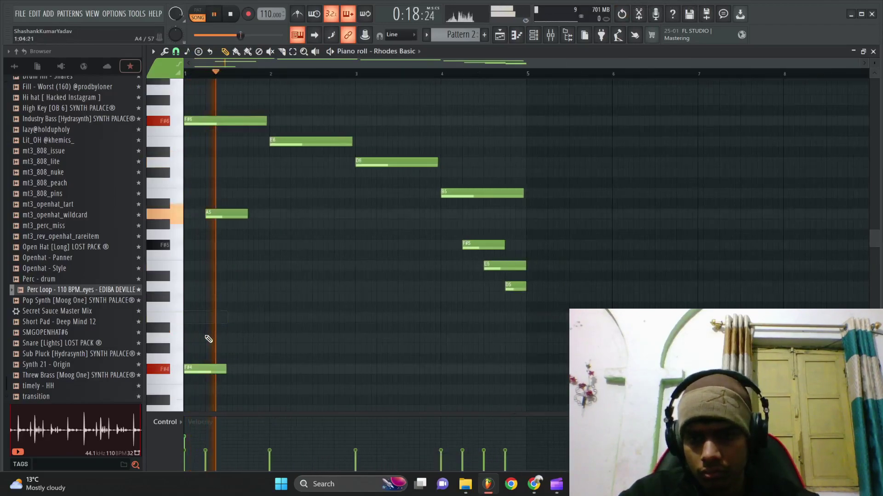
- Add an eight-step A4 note at the start of bar 1 and a one-bar F#3 bass note beneath it
{"action": "key", "text": "space"}
{"action": "left_click_drag", "start_coordinate": [209, 339], "coordinate": [177, 335]}
{"action": "scroll", "coordinate": [224, 311], "scroll_direction": "down", "scroll_amount": 3}
{"action": "key", "text": "space"}
{"action": "key", "text": "space"}
{"action": "left_click_drag", "start_coordinate": [224, 400], "coordinate": [269, 401]}
{"action": "key", "text": "space"}
{"action": "key", "text": "space"}
{"action": "key", "text": "space"}
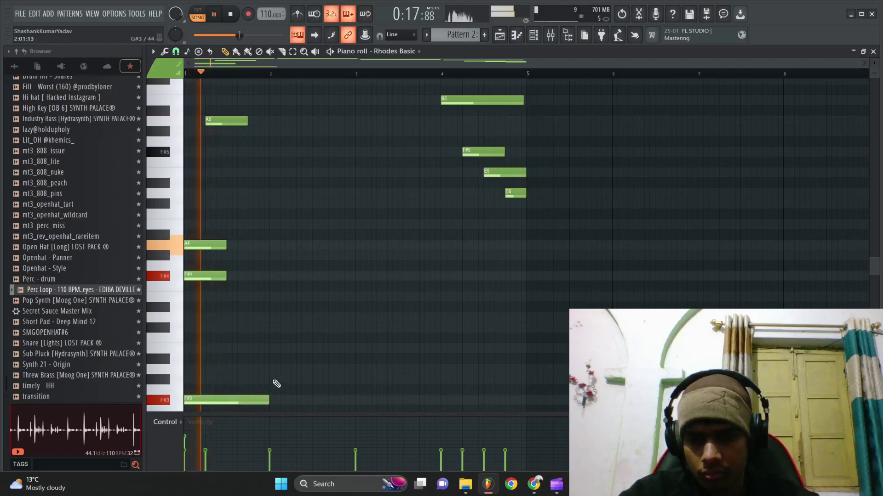
- Continue the bass line with one-bar notes A3 in bar 2, G#3 in bar 3 and F#3 in bar 4
{"action": "left_click", "coordinate": [272, 368]}
{"action": "left_click", "coordinate": [357, 379]}
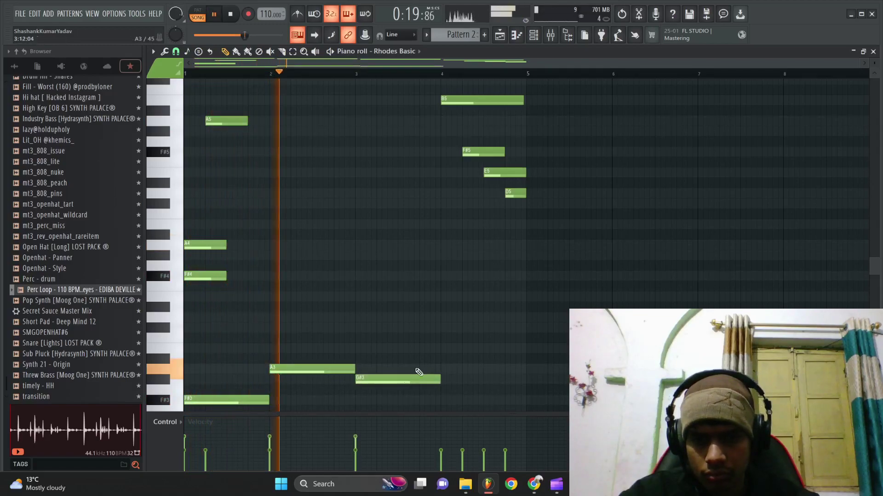
{"action": "scroll", "coordinate": [432, 367], "scroll_direction": "down", "scroll_amount": 2}
{"action": "left_click", "coordinate": [444, 339]}
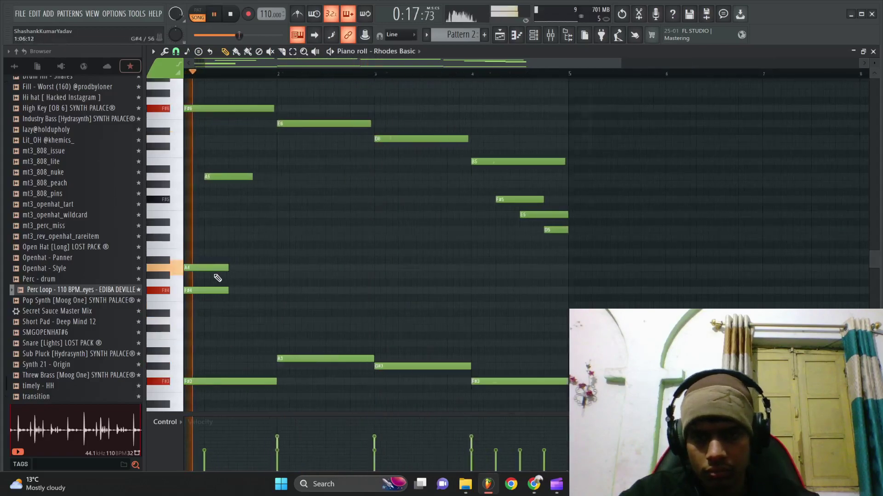
- Add 16-step notes E5 at 2:05, C#5 at 3:05, A4 at 3:11 and G#4 at 3:13, and try F#4 at 4:05
{"action": "scroll", "coordinate": [323, 218], "scroll_direction": "up", "scroll_amount": 2}
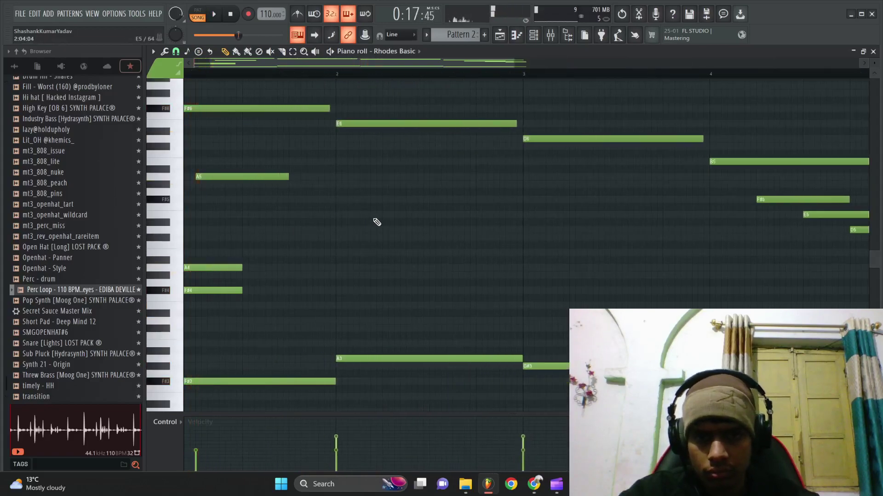
{"action": "scroll", "coordinate": [473, 252], "scroll_direction": "down", "scroll_amount": 1}
{"action": "left_click", "coordinate": [491, 238]}
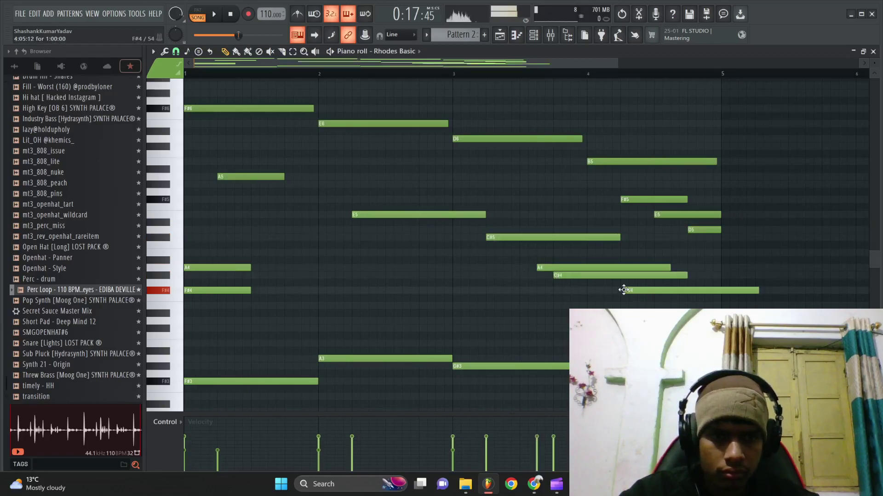
- Replace the F#4 at 4:05 with an A3 note lasting to bar 5, and play the pattern back
{"action": "key", "text": "space"}
{"action": "key", "text": "space"}
{"action": "left_click", "coordinate": [699, 321]}
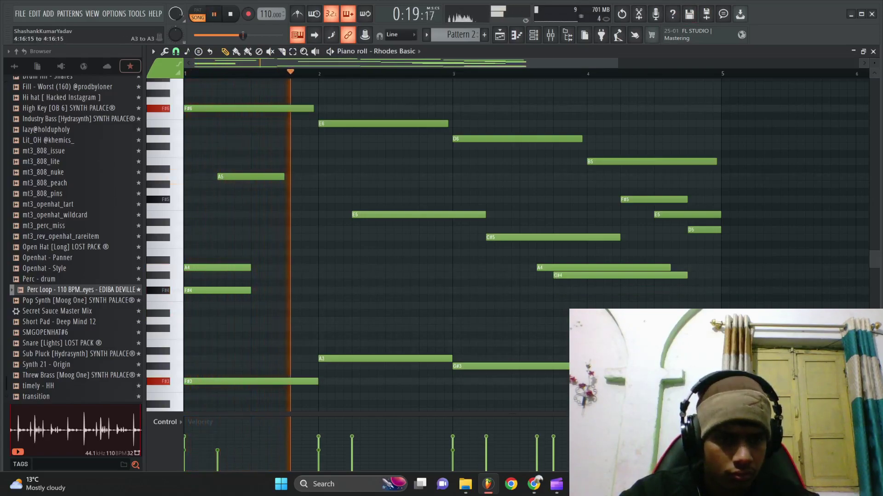
{"action": "scroll", "coordinate": [719, 359], "scroll_direction": "down", "scroll_amount": 2}
{"action": "scroll", "coordinate": [624, 302], "scroll_direction": "up", "scroll_amount": 1}
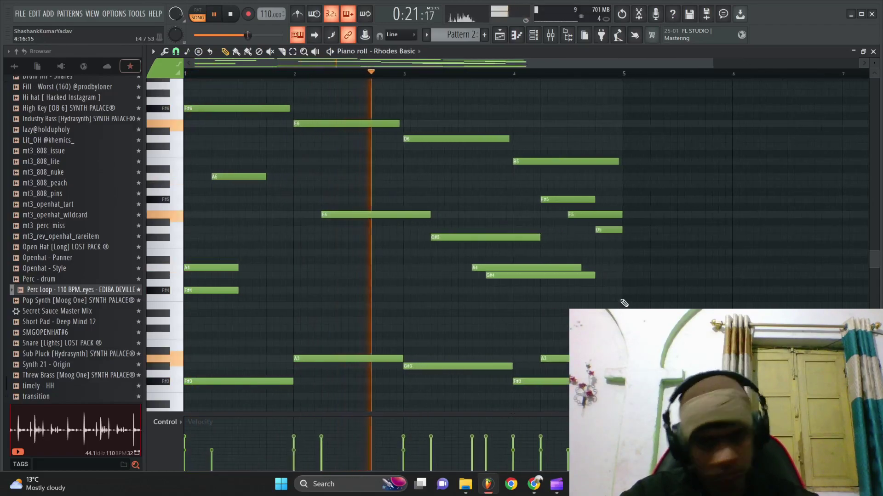
{"action": "scroll", "coordinate": [623, 302], "scroll_direction": "down", "scroll_amount": 1}
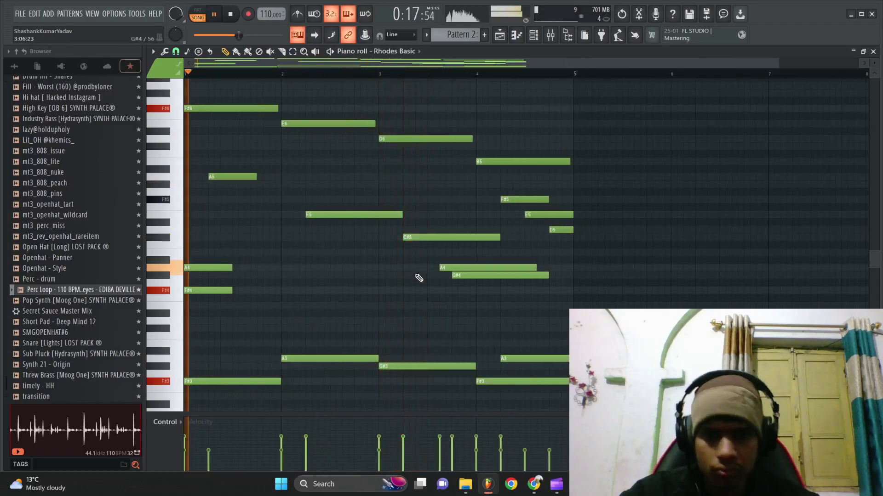
{"action": "key", "text": "space"}
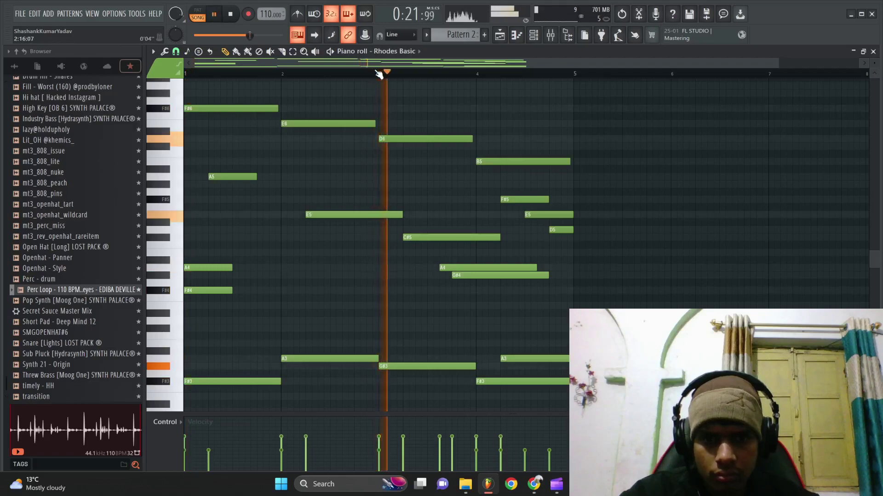
- Try replacing the D6 note in bar 3 with another note, and undo the attempt
{"action": "right_click", "coordinate": [403, 139]}
{"action": "key", "text": "space"}
{"action": "key", "text": "space"}
{"action": "key", "text": "space"}
{"action": "key", "text": "ctrl+z"}
{"action": "key", "text": "ctrl+z"}
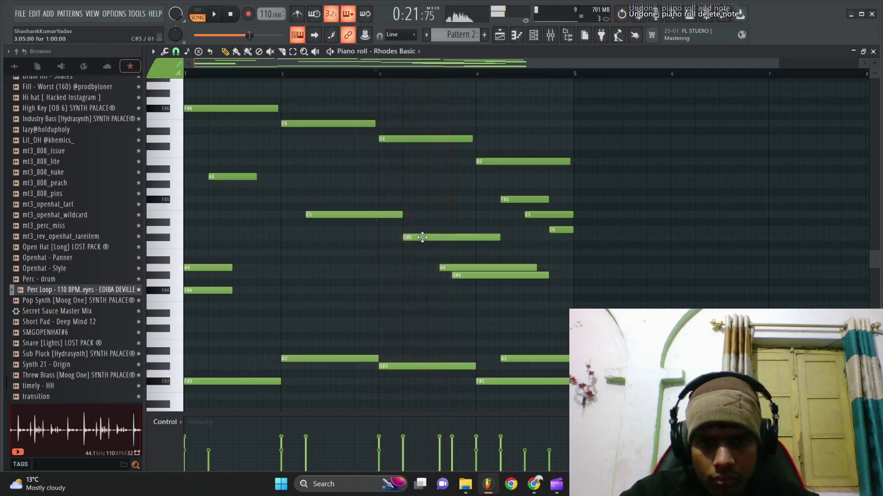
- Raise the C#5 note at 3:05 to D5 and play the pattern back
{"action": "key", "text": "space"}
{"action": "left_click_drag", "start_coordinate": [422, 238], "coordinate": [422, 230]}
{"action": "key", "text": "space"}
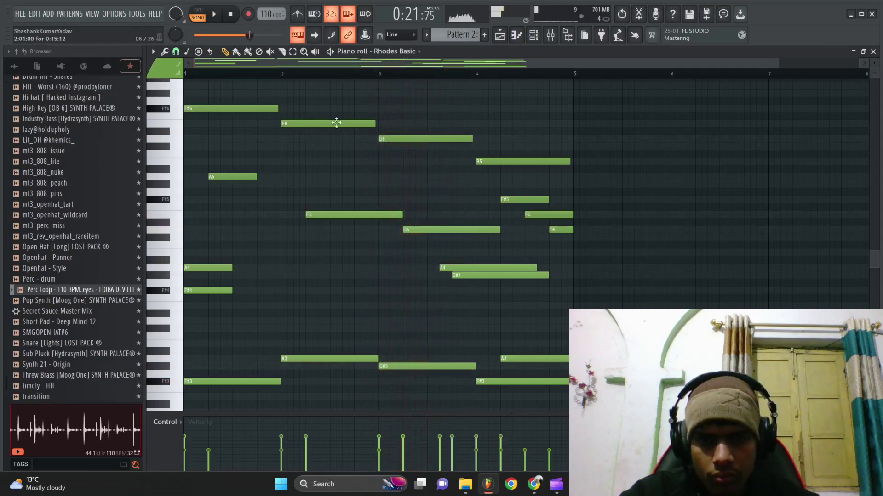
{"action": "scroll", "coordinate": [316, 153], "scroll_direction": "up", "scroll_amount": 3}
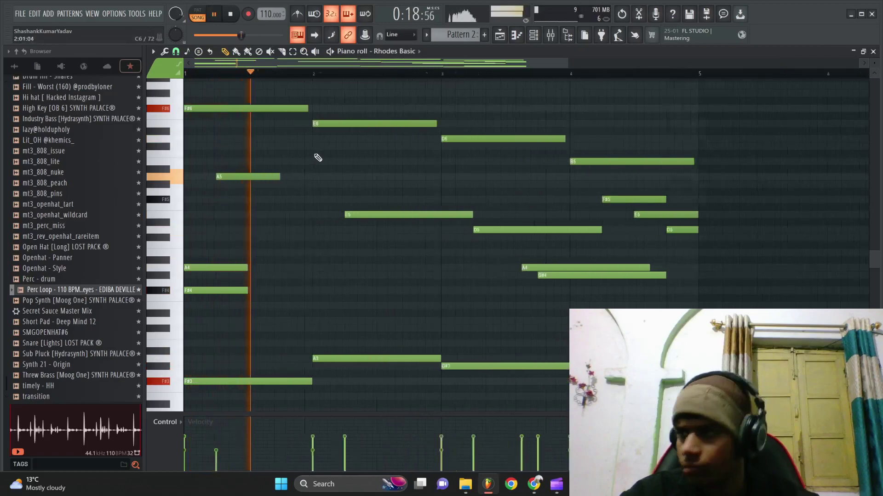
{"action": "scroll", "coordinate": [316, 156], "scroll_direction": "down", "scroll_amount": 1}
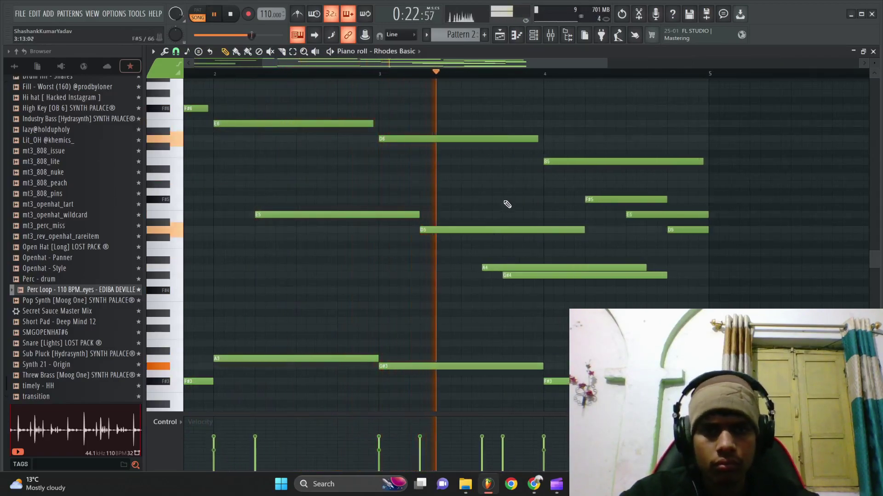
- Transpose the A4 and G#4 notes near the end of bar 3 up one octave
{"action": "scroll", "coordinate": [553, 240], "scroll_direction": "down", "scroll_amount": 1}
{"action": "scroll", "coordinate": [552, 241], "scroll_direction": "up", "scroll_amount": 1}
{"action": "left_click_drag", "start_coordinate": [512, 250], "coordinate": [553, 284]}
{"action": "key", "text": "ctrl+Up"}
{"action": "key", "text": "space"}
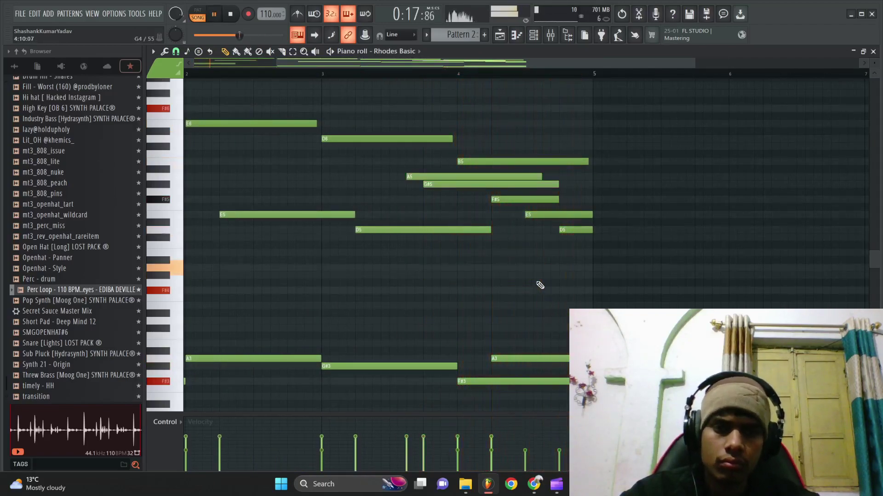
- Shorten the A5 and G#5 notes near the end of bar 3 to six steps each, and play from bar 3
{"action": "left_click", "coordinate": [323, 74]}
{"action": "key", "text": "space"}
{"action": "mouse_move", "coordinate": [479, 194]}
{"action": "left_mouse_down"}
{"action": "mouse_move", "coordinate": [517, 176]}
{"action": "mouse_move", "coordinate": [523, 186]}
{"action": "mouse_move", "coordinate": [473, 185]}
{"action": "left_mouse_up"}
{"action": "key", "text": "space"}
{"action": "key", "text": "space"}
{"action": "left_click", "coordinate": [498, 208], "text": "ctrl"}
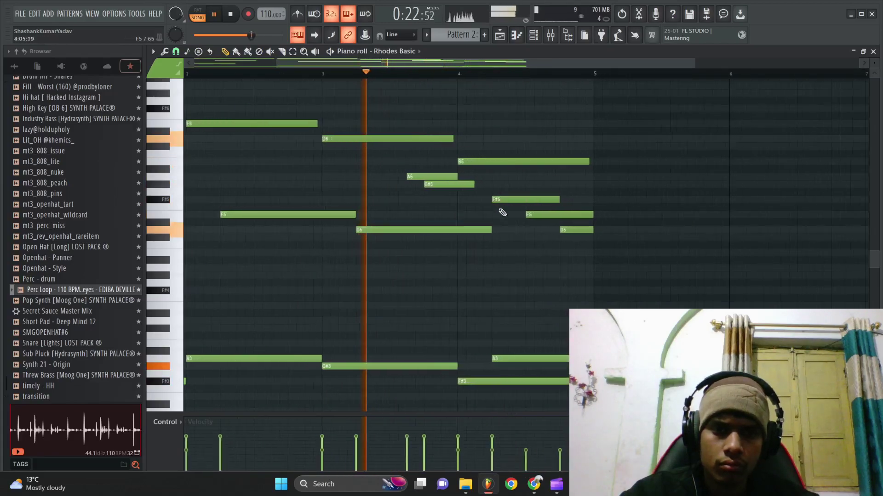
- Add a six-step A5 note at 4:07 and raise the velocity of the E5 and D5 notes ending bar 4
{"action": "scroll", "coordinate": [511, 208], "scroll_direction": "up", "scroll_amount": 2}
{"action": "left_click", "coordinate": [508, 177]}
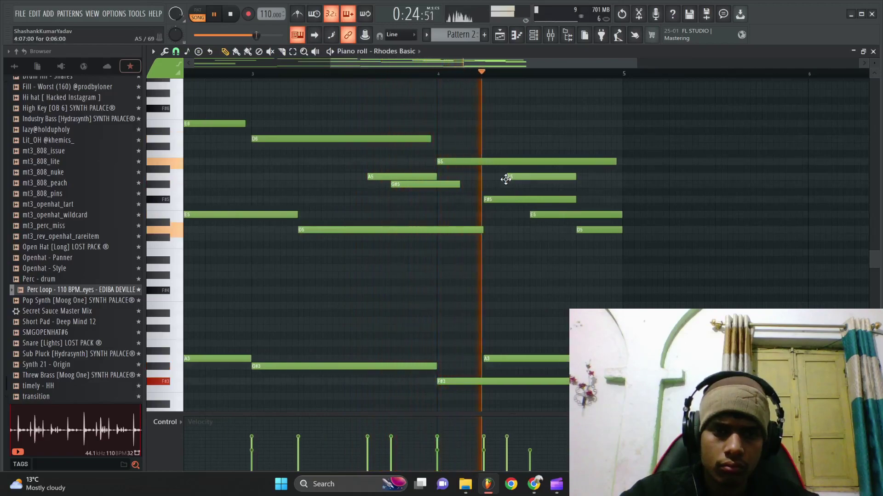
{"action": "key", "text": "space"}
{"action": "left_click_drag", "start_coordinate": [604, 240], "coordinate": [572, 222], "text": "ctrl"}
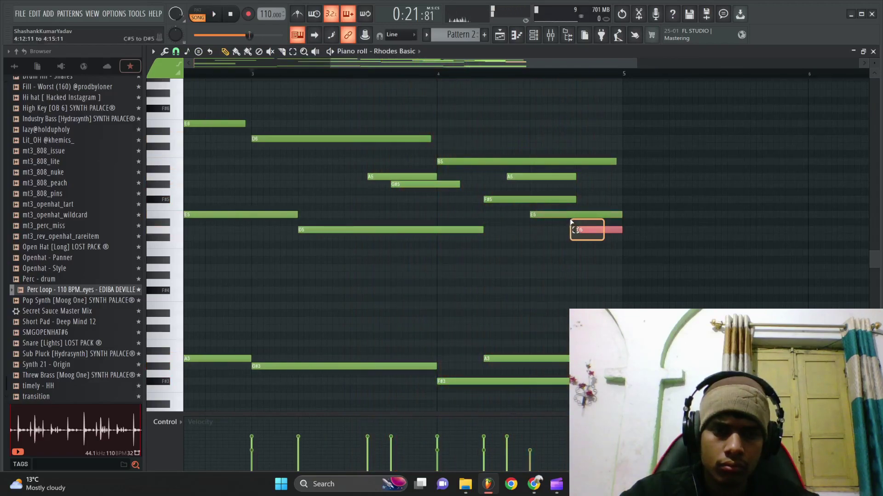
{"action": "left_click_drag", "start_coordinate": [528, 443], "coordinate": [518, 439]}
{"action": "key", "text": "space"}
{"action": "left_click", "coordinate": [554, 330], "text": "ctrl"}
{"action": "scroll", "coordinate": [561, 316], "scroll_direction": "down", "scroll_amount": 3}
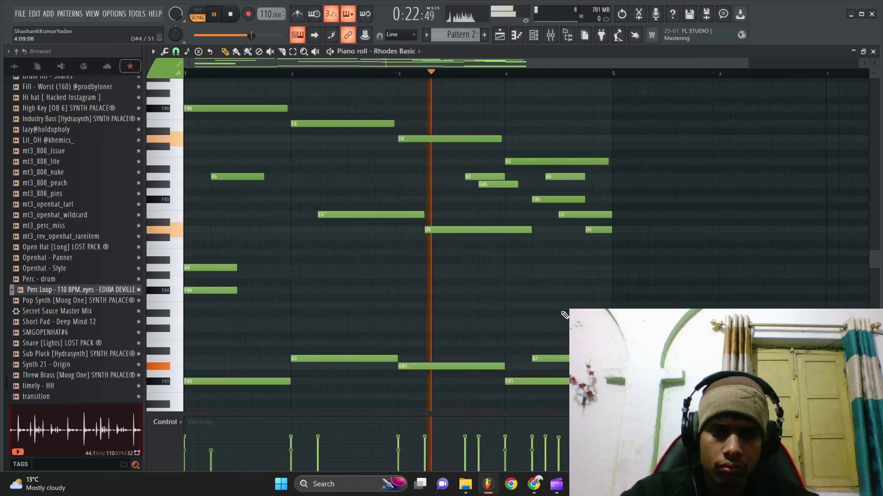
- Add six-step filler notes E5 at 1:09 and C#5 at 2:09 during playback
{"action": "scroll", "coordinate": [441, 220], "scroll_direction": "up", "scroll_amount": 2}
{"action": "key", "text": "space"}
{"action": "key", "text": "space"}
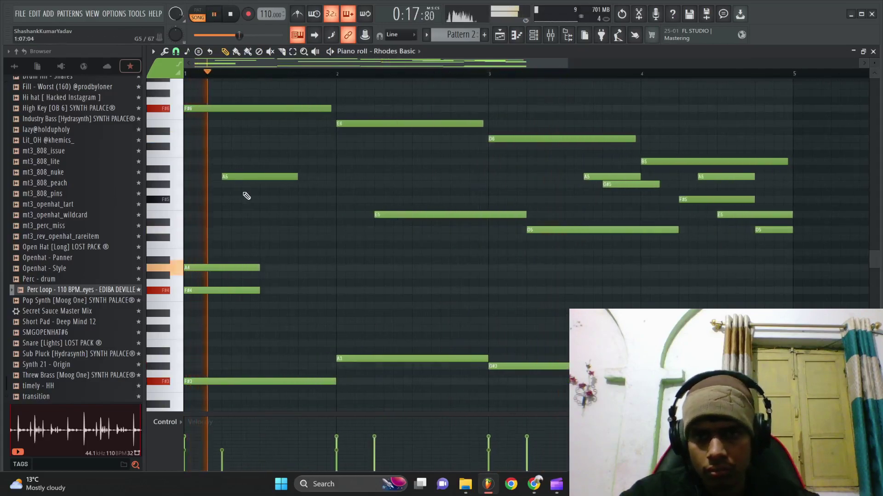
{"action": "left_click", "coordinate": [265, 215]}
{"action": "left_click", "coordinate": [412, 237]}
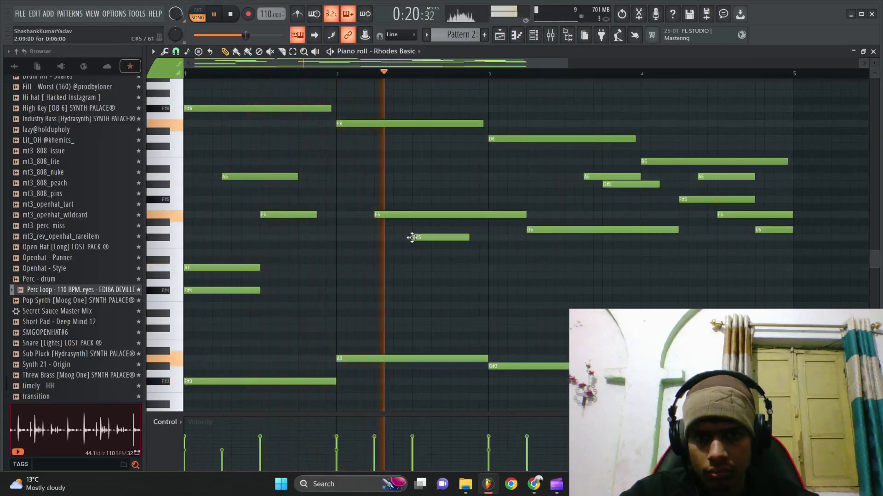
- Add six-step notes A4 at 3:09 and G#4 at 4:05, and an E4 at 4:13 trimmed to end at bar 5
{"action": "scroll", "coordinate": [509, 259], "scroll_direction": "down", "scroll_amount": 1}
{"action": "scroll", "coordinate": [502, 271], "scroll_direction": "up", "scroll_amount": 2}
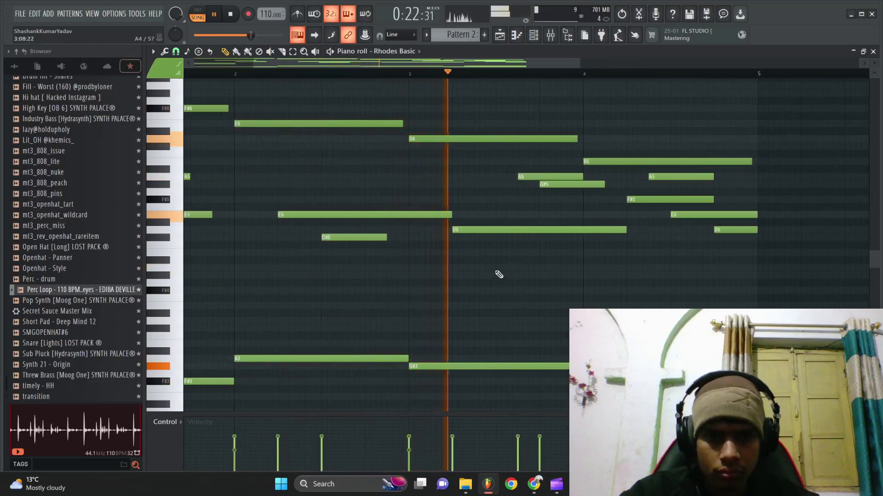
{"action": "left_click", "coordinate": [498, 269]}
{"action": "left_click", "coordinate": [629, 275]}
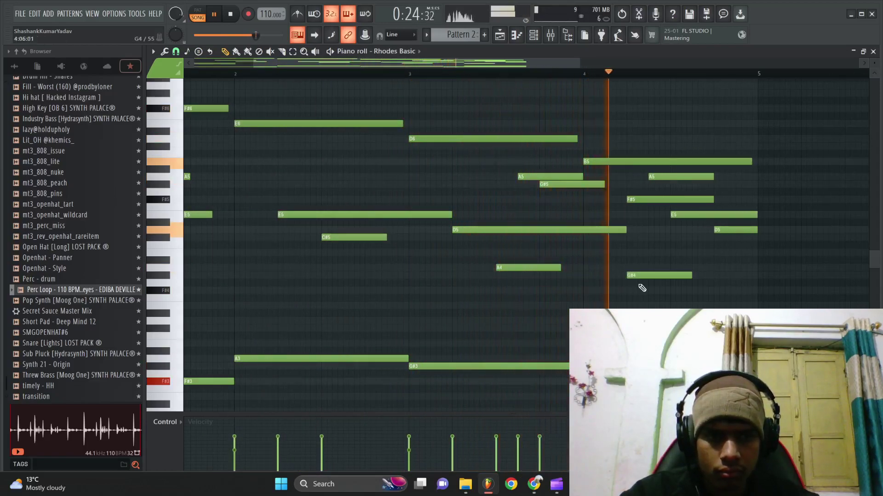
{"action": "left_click_drag", "start_coordinate": [710, 305], "coordinate": [732, 304]}
{"action": "key", "text": "space"}
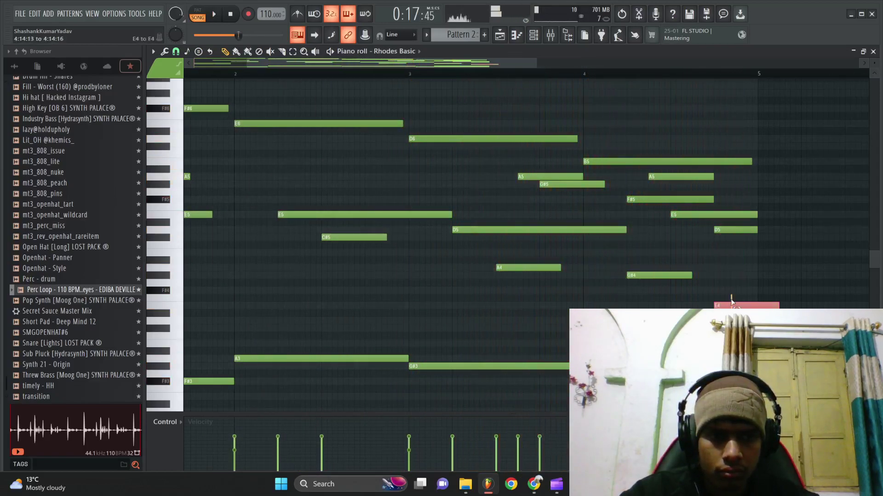
{"action": "scroll", "coordinate": [754, 307], "scroll_direction": "down", "scroll_amount": 1}
- Lower the velocities of the A5 and G#5 notes late in bar 3, rising from the first to the second
{"action": "left_click_drag", "start_coordinate": [589, 209], "coordinate": [560, 170]}
{"action": "left_click_drag", "start_coordinate": [542, 466], "coordinate": [566, 448]}
{"action": "key", "text": "space"}
{"action": "left_click", "coordinate": [559, 295], "text": "ctrl"}
{"action": "scroll", "coordinate": [558, 290], "scroll_direction": "down", "scroll_amount": 2}
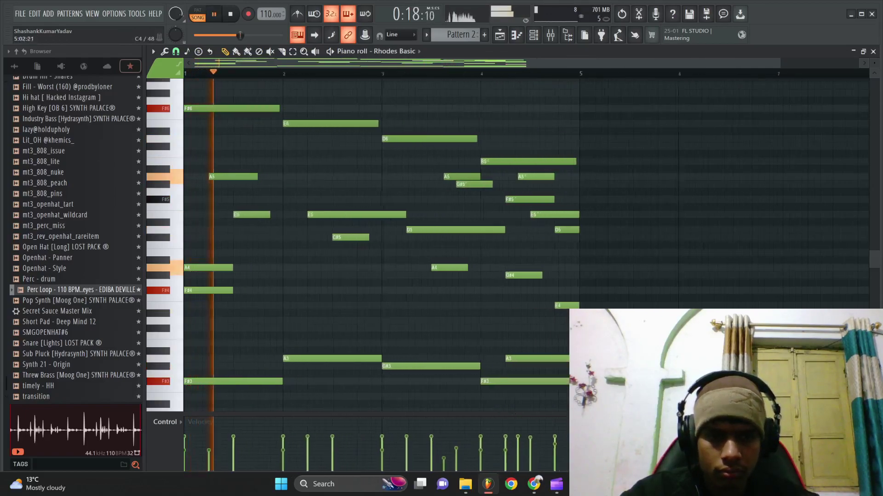
- Reduce the velocities of the F#5 and A5 notes in bar 4 along a rising ramp
{"action": "scroll", "coordinate": [555, 276], "scroll_direction": "up", "scroll_amount": 2}
{"action": "left_click_drag", "start_coordinate": [557, 210], "coordinate": [505, 169]}
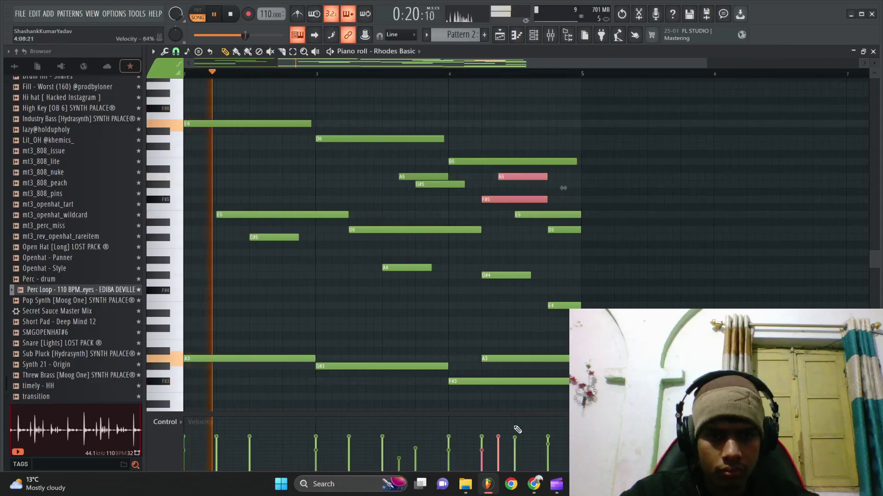
{"action": "left_click_drag", "start_coordinate": [481, 460], "coordinate": [504, 443]}
{"action": "left_click", "coordinate": [550, 366], "text": "ctrl"}
{"action": "scroll", "coordinate": [537, 291], "scroll_direction": "down", "scroll_amount": 3}
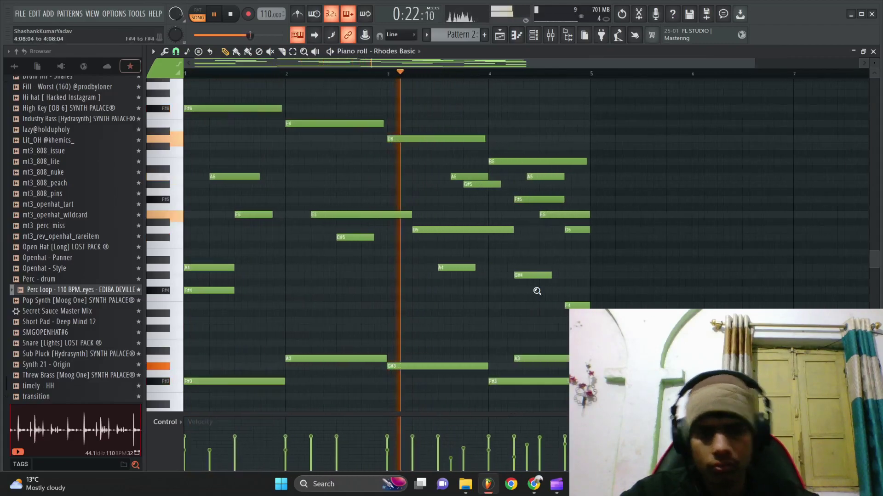
- Raise the velocity of the long D6 and B5 notes in bars 3 and 4, and play the whole pattern
{"action": "scroll", "coordinate": [537, 291], "scroll_direction": "up", "scroll_amount": 2}
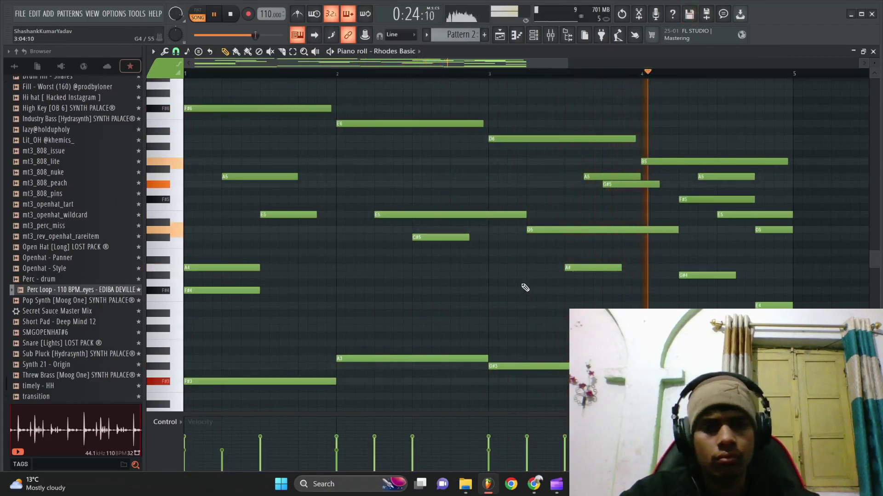
{"action": "scroll", "coordinate": [525, 288], "scroll_direction": "down", "scroll_amount": 1}
{"action": "left_click", "coordinate": [542, 139], "text": "ctrl"}
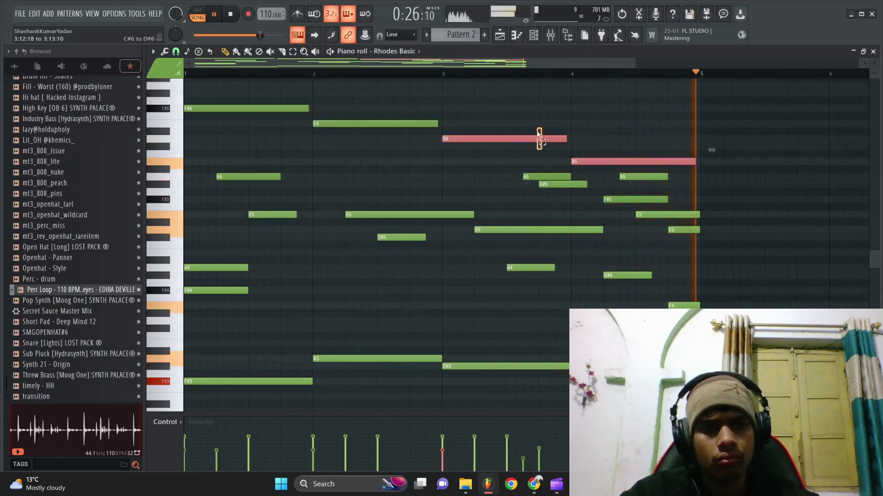
{"action": "key", "text": "space"}
{"action": "left_click", "coordinate": [557, 304], "text": "ctrl"}
{"action": "scroll", "coordinate": [556, 304], "scroll_direction": "up", "scroll_amount": 1}
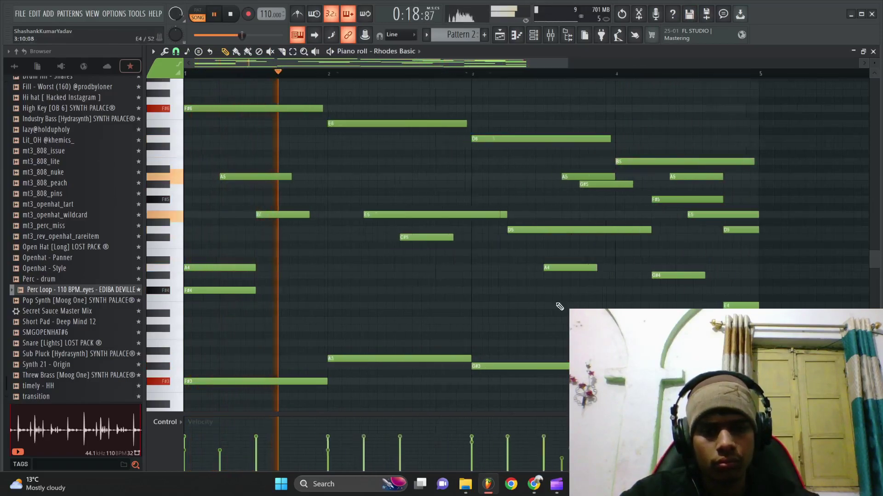
{"action": "scroll", "coordinate": [557, 304], "scroll_direction": "down", "scroll_amount": 1}
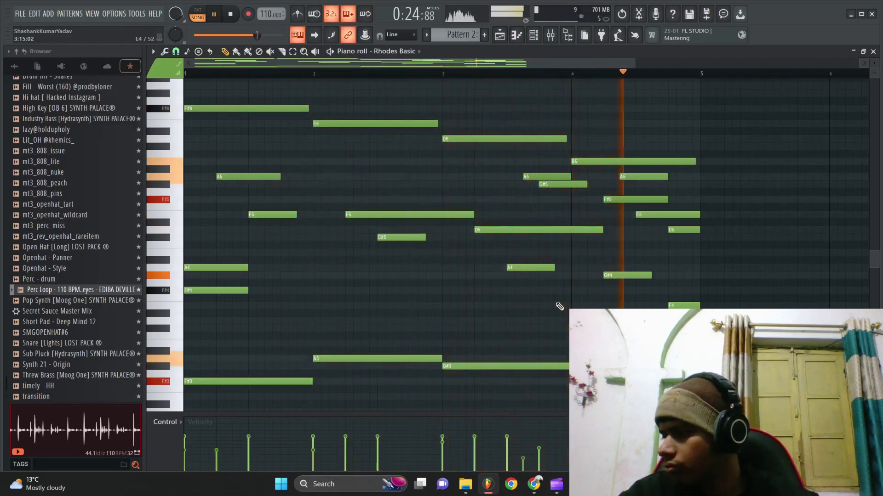
{"action": "key", "text": "space"}
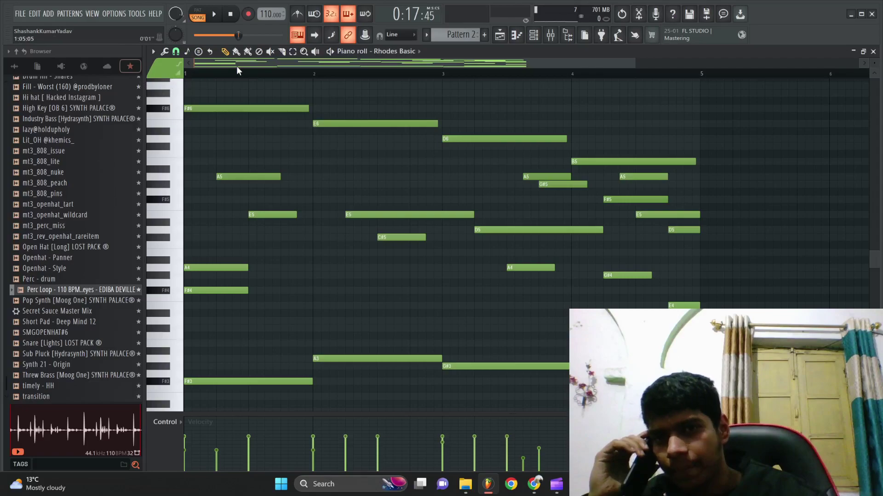
- Duplicate the four-bar pattern into bars 5 to 8 and play it from bar 5
{"action": "scroll", "coordinate": [595, 81], "scroll_direction": "down", "scroll_amount": 2}
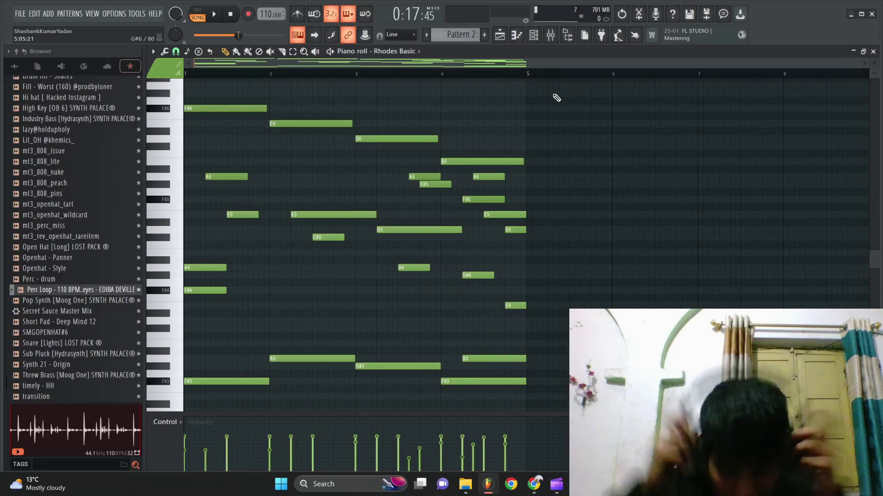
{"action": "key", "text": "space"}
{"action": "key", "text": "ctrl+b"}
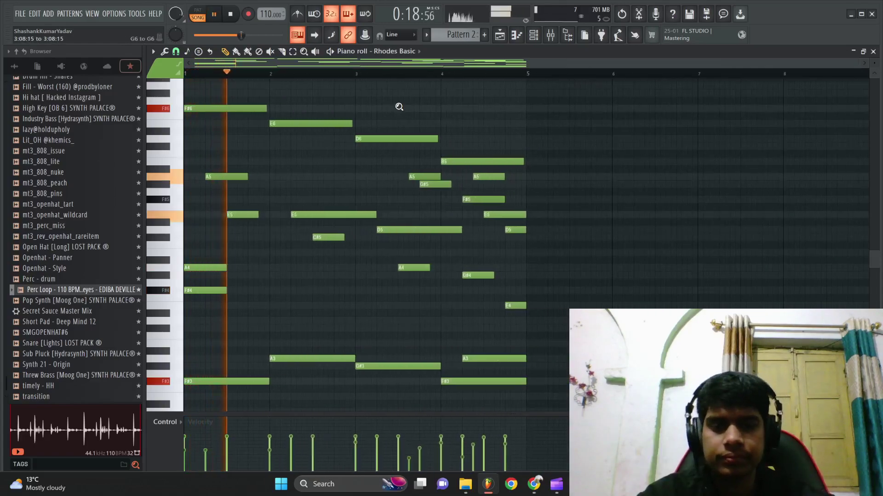
{"action": "scroll", "coordinate": [631, 171], "scroll_direction": "up", "scroll_amount": 3}
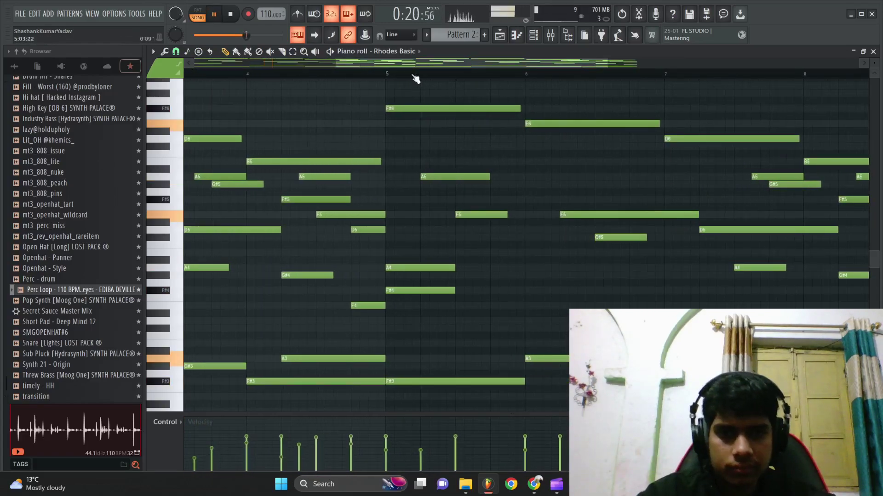
{"action": "left_click", "coordinate": [390, 78]}
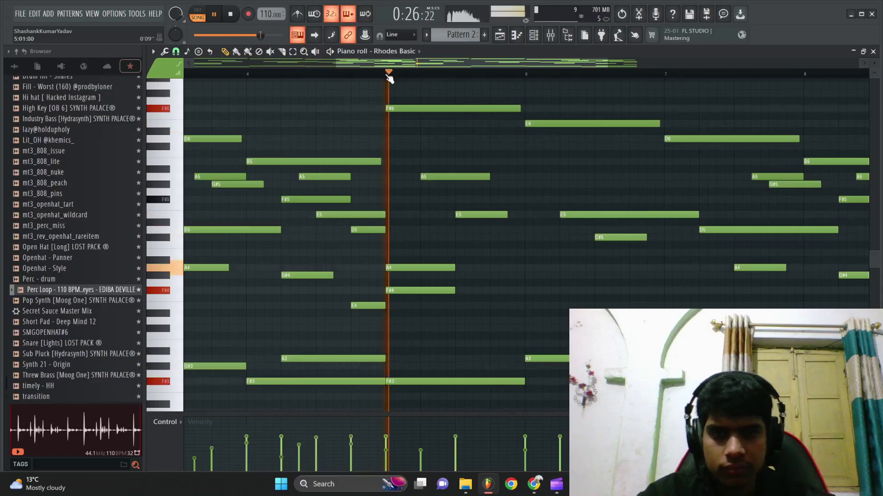
- Add short D6 and C#6 notes in the second half of bar 5 and lower their velocities
{"action": "scroll", "coordinate": [508, 156], "scroll_direction": "down", "scroll_amount": 4}
{"action": "scroll", "coordinate": [474, 158], "scroll_direction": "up", "scroll_amount": 2}
{"action": "key", "text": "space"}
{"action": "key", "text": "space"}
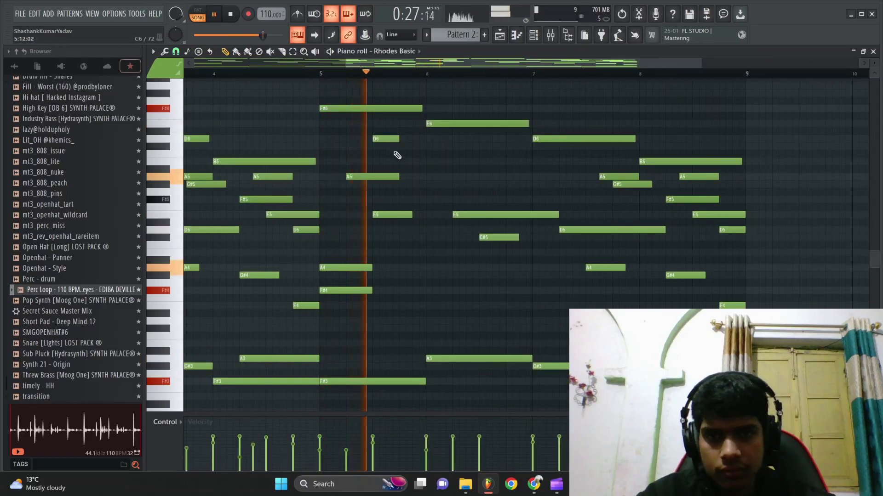
{"action": "left_click", "coordinate": [384, 139]}
{"action": "left_click", "coordinate": [407, 147]}
{"action": "key", "text": "space"}
{"action": "key", "text": "space"}
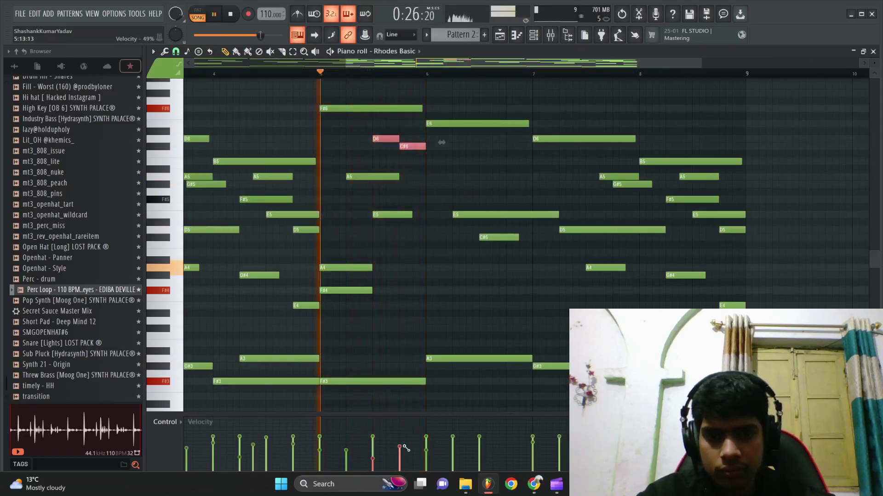
- Add a short A4 note early in bar 6 and a short F#4 note early in bar 7, and play to the pattern's end
{"action": "scroll", "coordinate": [433, 308], "scroll_direction": "up", "scroll_amount": 2}
{"action": "left_click", "coordinate": [413, 269]}
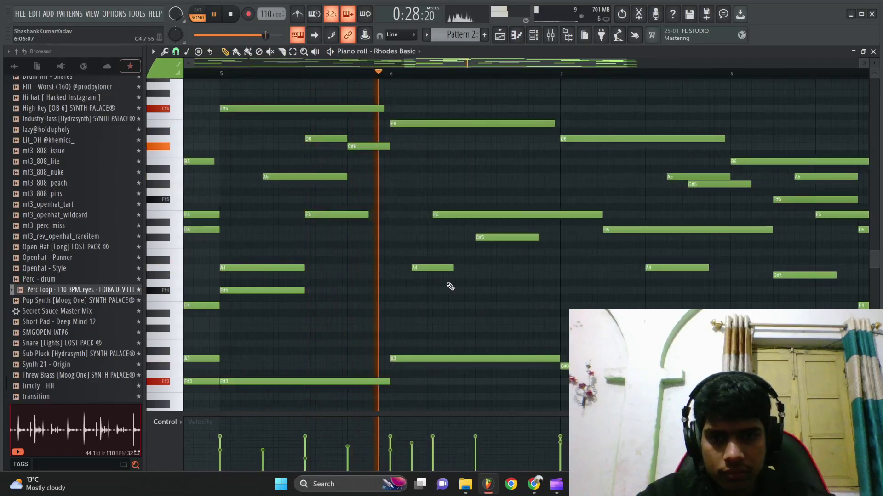
{"action": "scroll", "coordinate": [447, 284], "scroll_direction": "down", "scroll_amount": 3}
{"action": "scroll", "coordinate": [499, 299], "scroll_direction": "up", "scroll_amount": 2}
{"action": "left_click", "coordinate": [514, 291]}
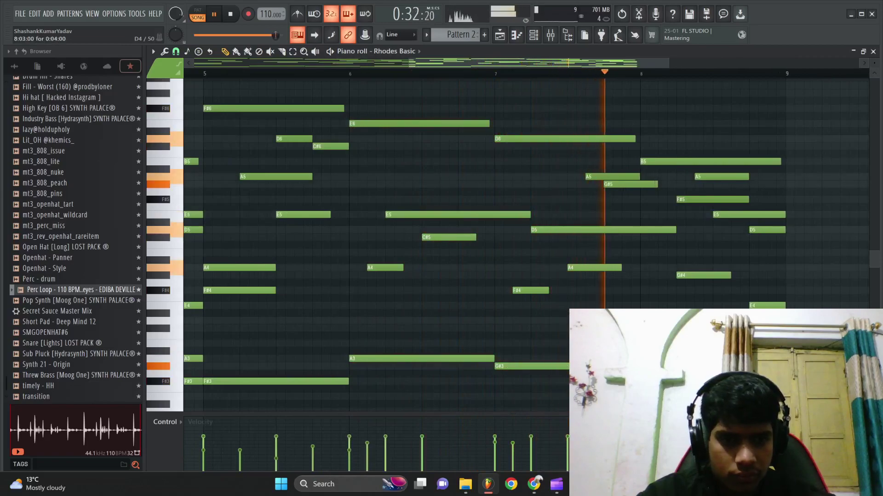
{"action": "scroll", "coordinate": [434, 239], "scroll_direction": "down", "scroll_amount": 3}
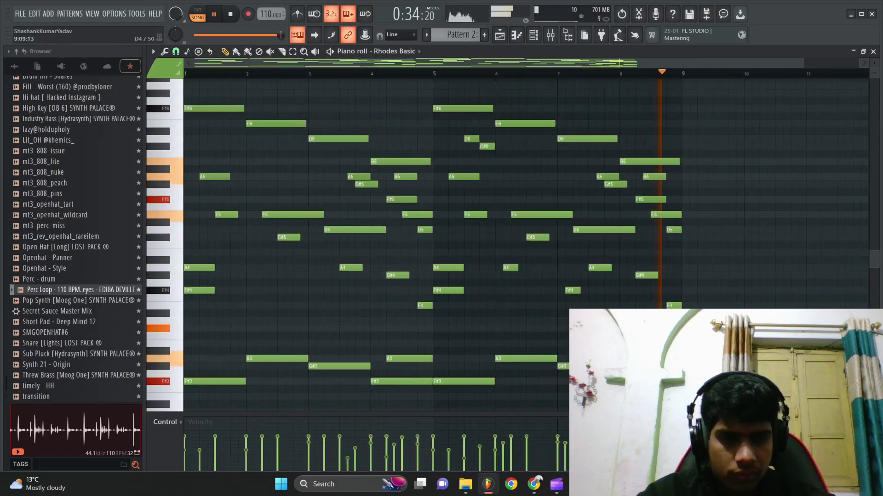
{"action": "left_click_drag", "start_coordinate": [695, 328], "coordinate": [618, 301]}
{"action": "key", "text": "space"}
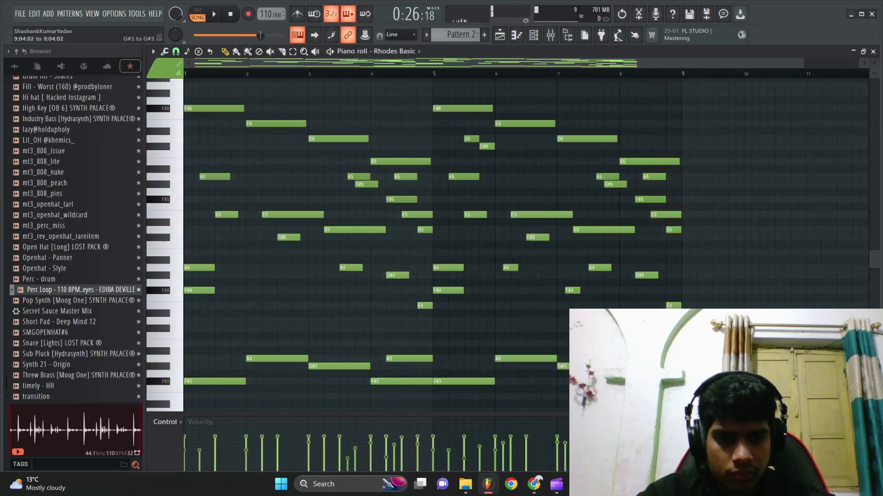
- Add short A6 and G#6 notes one after the other in the second half of bar 1
{"action": "scroll", "coordinate": [282, 100], "scroll_direction": "down", "scroll_amount": 1}
{"action": "scroll", "coordinate": [216, 134], "scroll_direction": "up", "scroll_amount": 2}
{"action": "key", "text": "space"}
{"action": "left_click", "coordinate": [214, 132]}
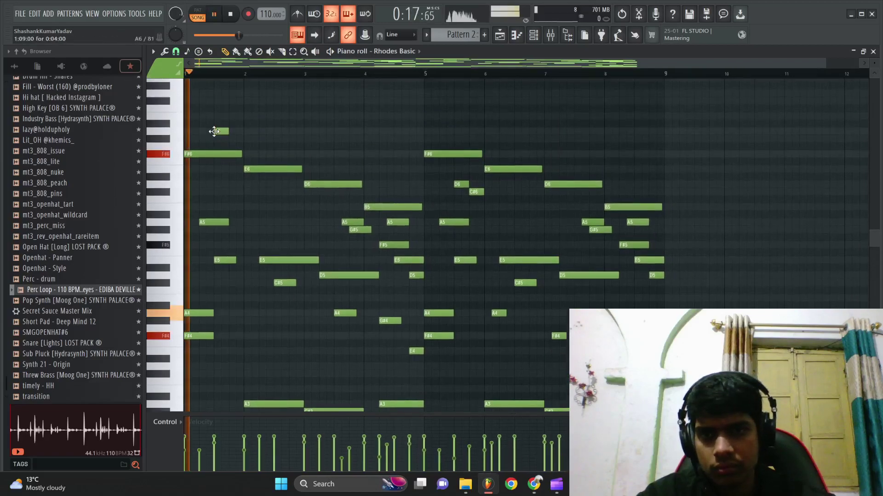
{"action": "left_click", "coordinate": [229, 140]}
{"action": "left_click_drag", "start_coordinate": [243, 145], "coordinate": [212, 129]}
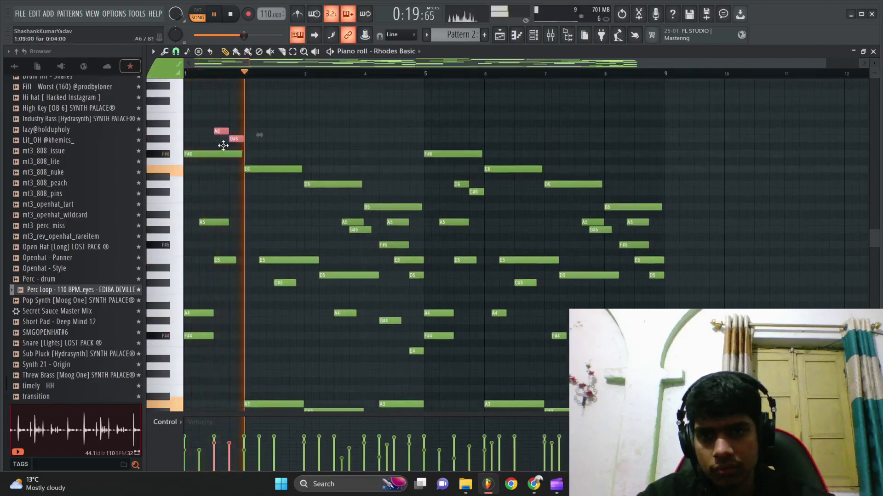
- Add another short A6 note overlapping the high A6 and G#6 notes of bar 1, and replay the bar
{"action": "scroll", "coordinate": [266, 444], "scroll_direction": "up", "scroll_amount": 2}
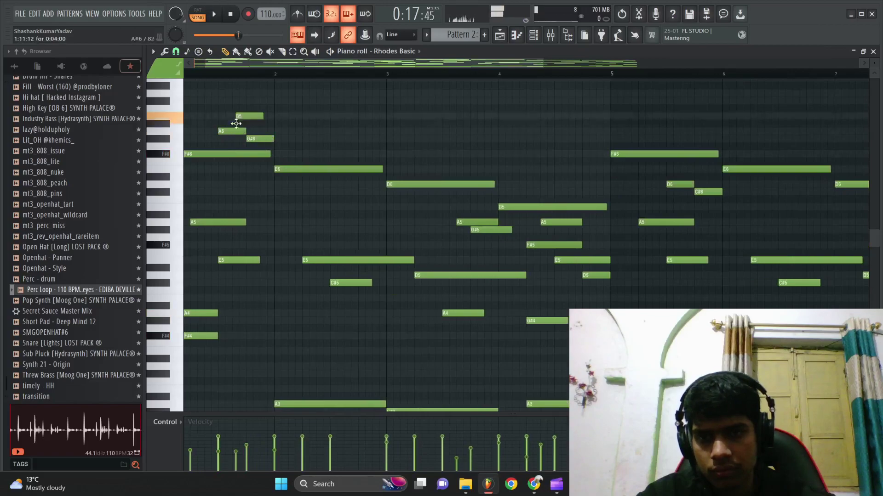
{"action": "left_click", "coordinate": [222, 73]}
{"action": "scroll", "coordinate": [234, 94], "scroll_direction": "down", "scroll_amount": 2}
{"action": "left_click", "coordinate": [223, 75]}
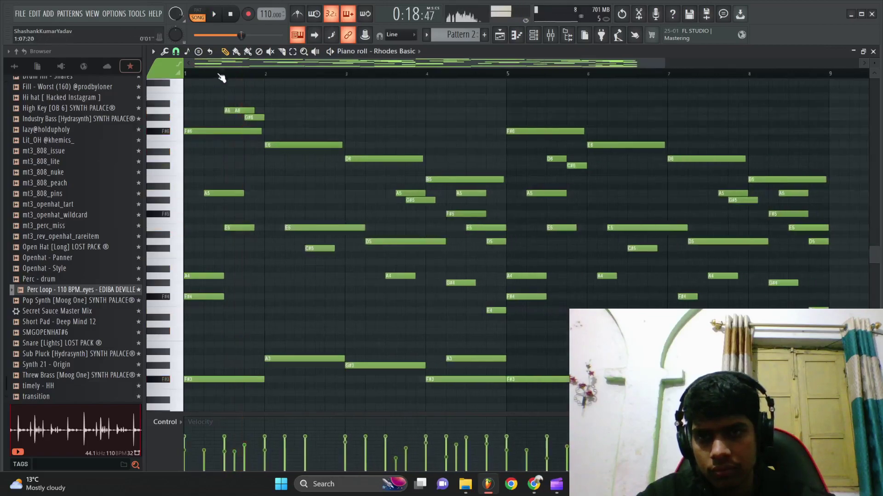
- Transpose the A6 and G#6 notes of bar 1 down an octave and add short A5 and G#5 notes in bar 2
{"action": "scroll", "coordinate": [234, 111], "scroll_direction": "up", "scroll_amount": 2}
{"action": "left_click_drag", "start_coordinate": [275, 123], "coordinate": [225, 95]}
{"action": "key", "text": "ctrl+Down"}
{"action": "key", "text": "ctrl+d"}
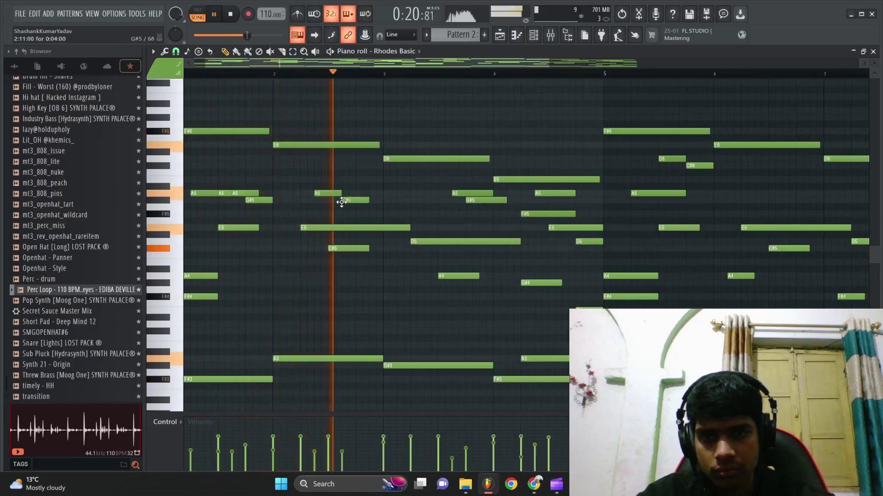
- Transpose the long D6 note in bar 3 down an octave
{"action": "scroll", "coordinate": [354, 203], "scroll_direction": "down", "scroll_amount": 2}
{"action": "scroll", "coordinate": [377, 209], "scroll_direction": "up", "scroll_amount": 2}
{"action": "scroll", "coordinate": [376, 208], "scroll_direction": "down", "scroll_amount": 3}
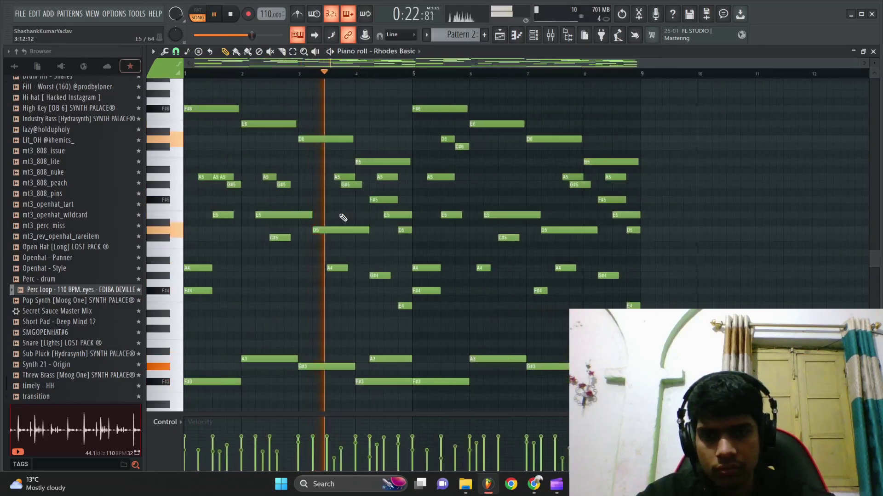
{"action": "scroll", "coordinate": [336, 207], "scroll_direction": "up", "scroll_amount": 3}
{"action": "left_click_drag", "start_coordinate": [311, 171], "coordinate": [292, 126]}
{"action": "key", "text": "ctrl+Down"}
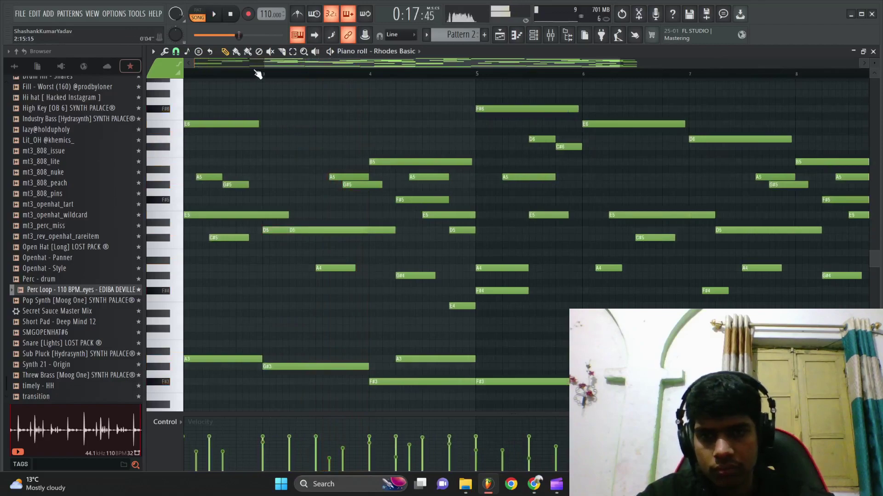
- Play from bar 3 and move the short D5 note at the end of bar 4 down to C#5
{"action": "left_click", "coordinate": [265, 74]}
{"action": "key", "text": "space"}
{"action": "scroll", "coordinate": [428, 183], "scroll_direction": "down", "scroll_amount": 3}
{"action": "scroll", "coordinate": [428, 184], "scroll_direction": "up", "scroll_amount": 5}
{"action": "left_click_drag", "start_coordinate": [365, 230], "coordinate": [363, 238]}
{"action": "scroll", "coordinate": [368, 238], "scroll_direction": "down", "scroll_amount": 3}
{"action": "scroll", "coordinate": [427, 239], "scroll_direction": "up", "scroll_amount": 2}
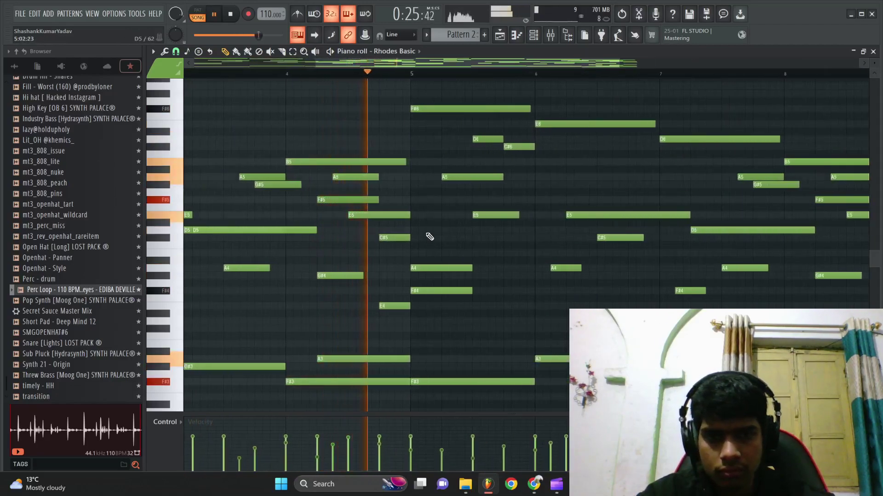
- Add short passing notes during playback: D5 in bar 5, G#5 in bar 6, D5 at the start of bar 7 and B4 in bar 8
{"action": "scroll", "coordinate": [429, 236], "scroll_direction": "up", "scroll_amount": 2}
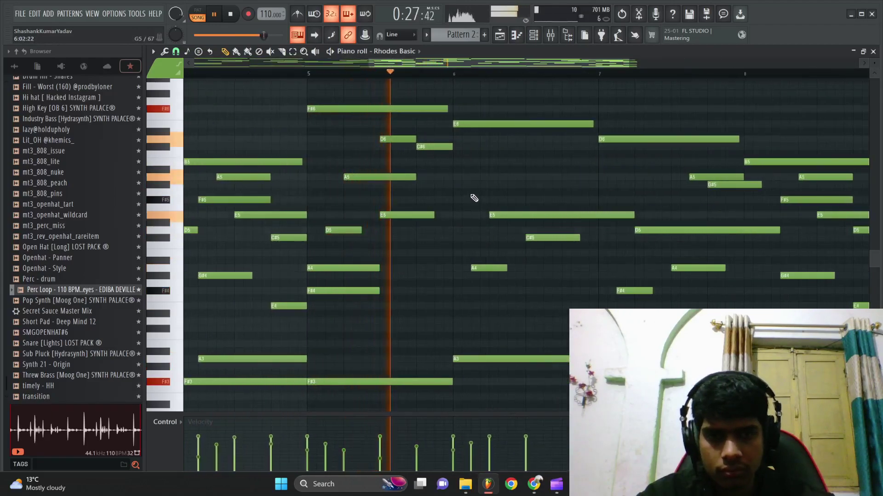
{"action": "scroll", "coordinate": [506, 207], "scroll_direction": "down", "scroll_amount": 2}
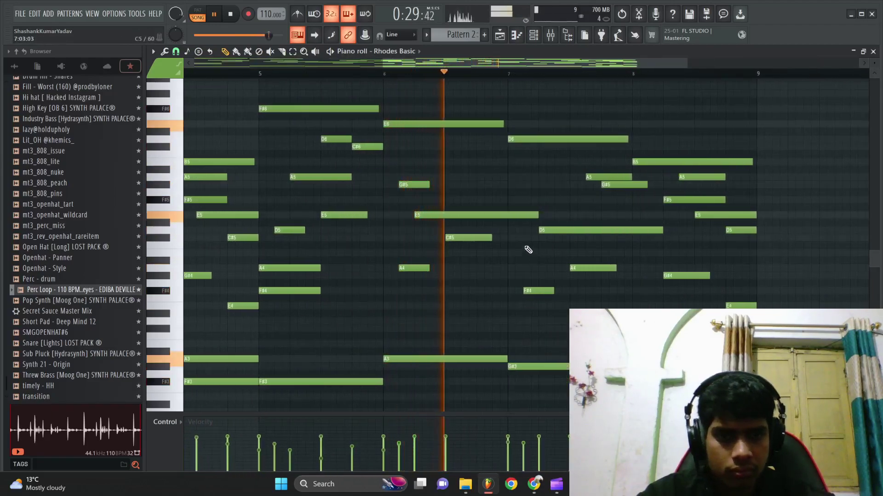
{"action": "scroll", "coordinate": [558, 241], "scroll_direction": "down", "scroll_amount": 4}
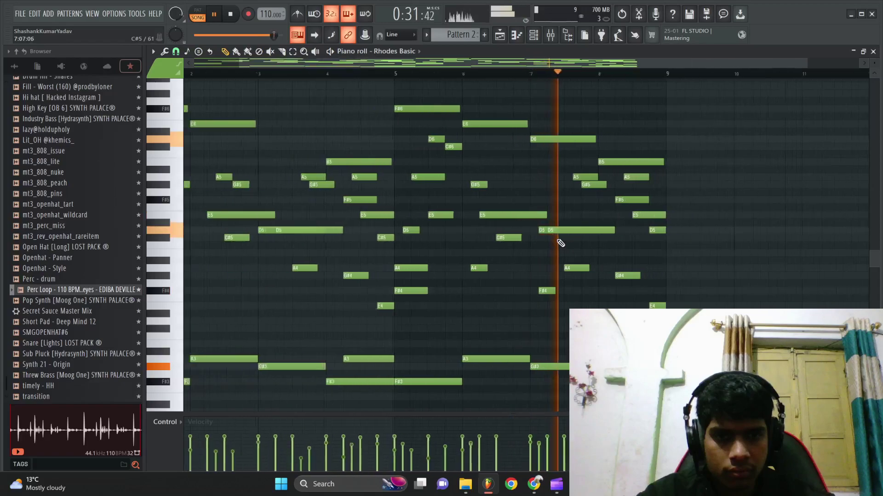
{"action": "scroll", "coordinate": [598, 249], "scroll_direction": "up", "scroll_amount": 2}
{"action": "scroll", "coordinate": [589, 253], "scroll_direction": "left", "scroll_amount": 3}
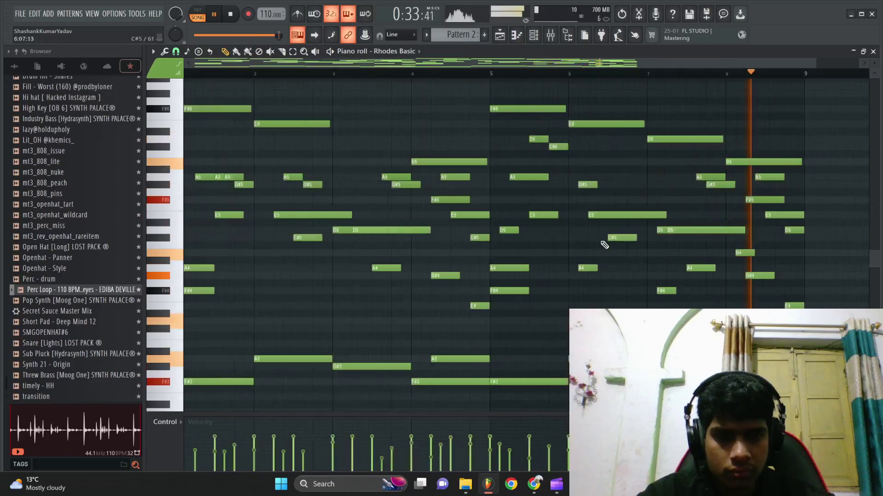
{"action": "key", "text": "space"}
{"action": "scroll", "coordinate": [297, 114], "scroll_direction": "down", "scroll_amount": 2}
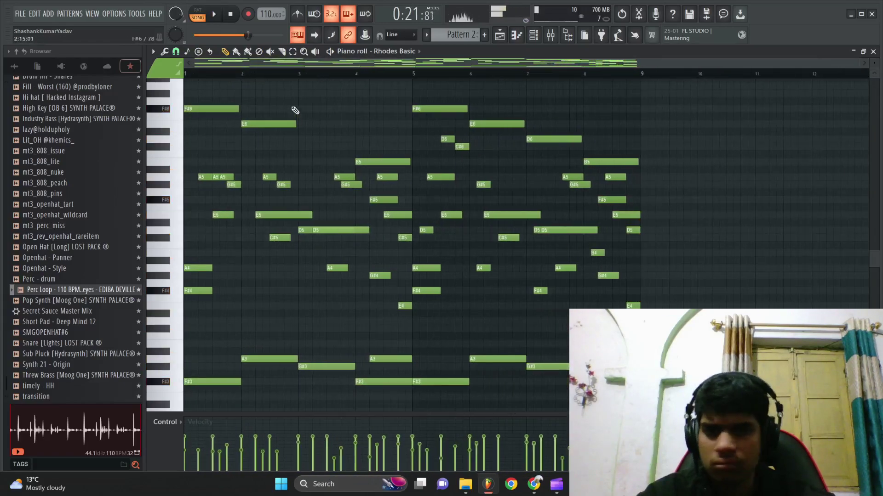
{"action": "key", "text": "space"}
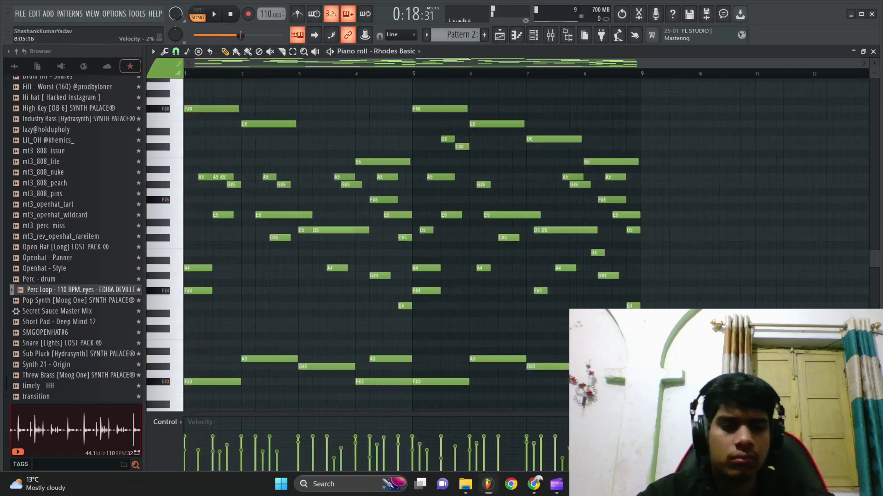
- Return from OBS to FL Studio, play the arrangement and open the first Rhodes Basic pattern in the piano roll
{"action": "key", "text": "alt+Tab"}
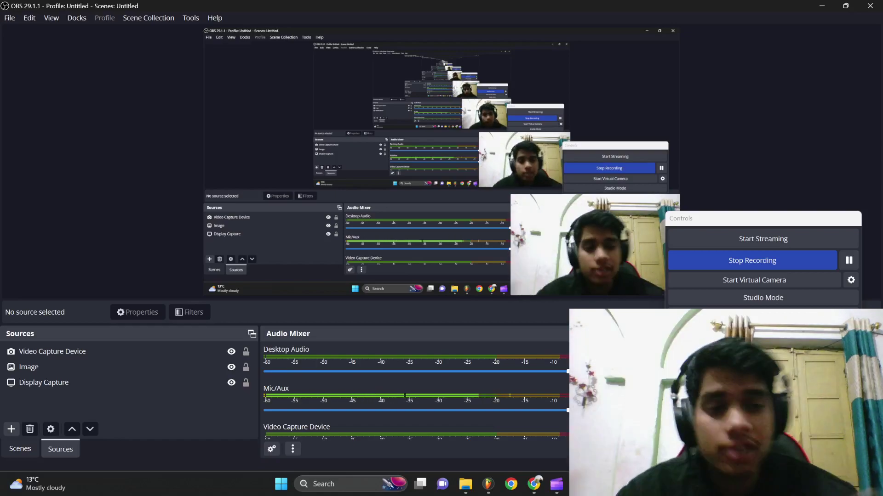
{"action": "left_click", "coordinate": [489, 483]}
{"action": "left_click", "coordinate": [500, 38]}
{"action": "left_click_drag", "start_coordinate": [300, 75], "coordinate": [289, 76]}
{"action": "key", "text": "space"}
{"action": "double_click", "coordinate": [341, 149]}
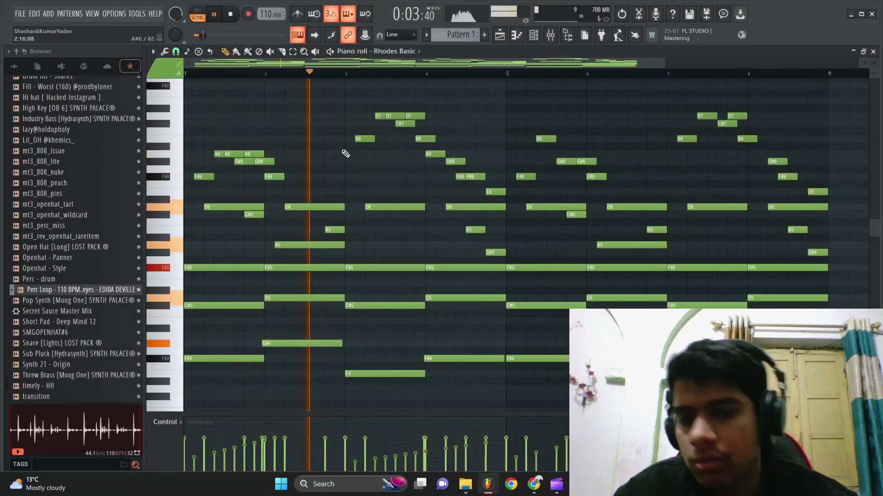
- Try transposing all notes of the first Rhodes pattern down an octave during playback
{"action": "key", "text": "ctrl+Down"}
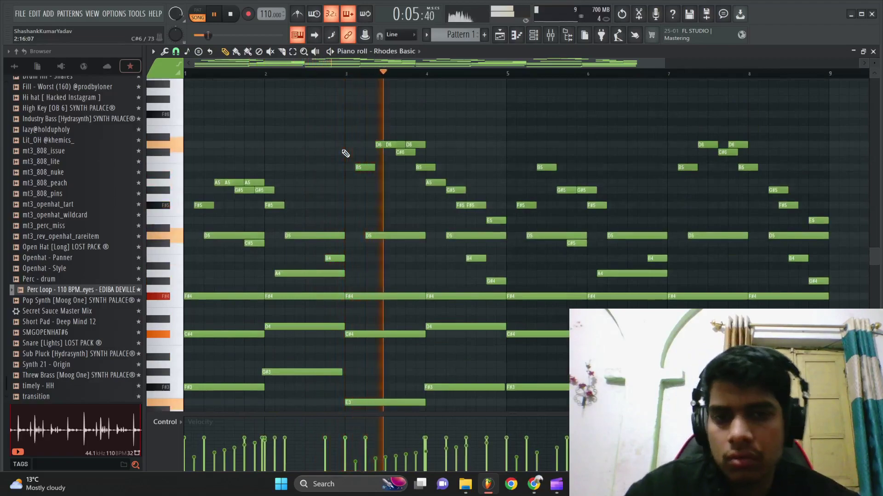
{"action": "scroll", "coordinate": [346, 153], "scroll_direction": "down", "scroll_amount": 3}
{"action": "scroll", "coordinate": [345, 153], "scroll_direction": "down", "scroll_amount": 3}
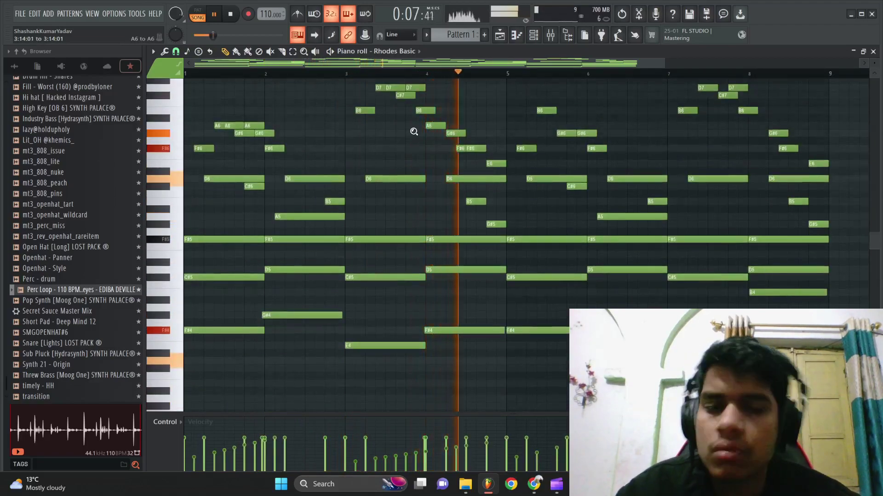
{"action": "key", "text": "ctrl+z"}
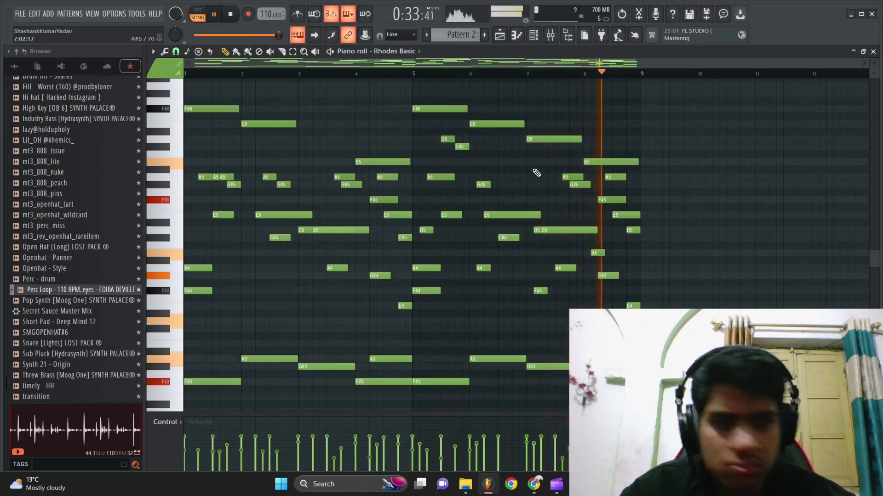
- Stop playback of the second pattern and switch to OBS
{"action": "key", "text": "space"}
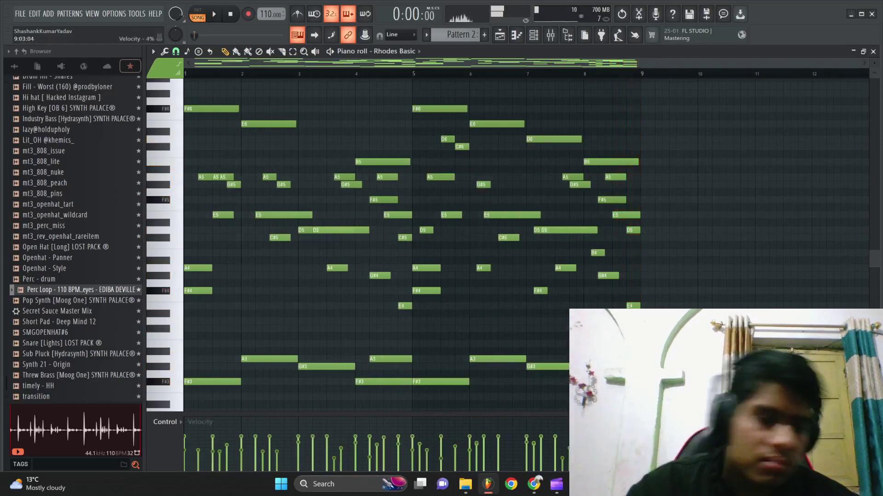
{"action": "left_click", "coordinate": [579, 484]}
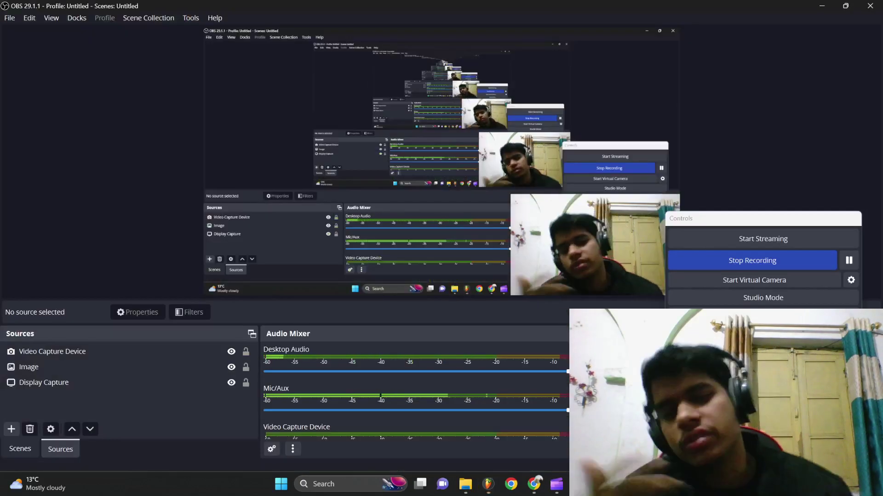